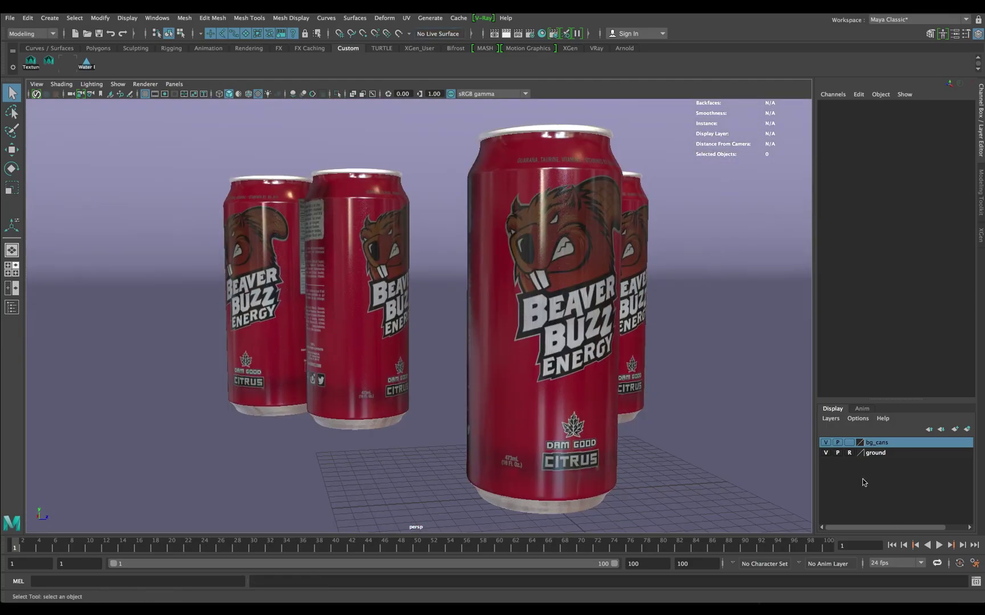
- Hide the bg_cans layer and separate the hero can mesh into its individual pieces
{"action": "left_click", "coordinate": [825, 443]}
{"action": "left_click_drag", "start_coordinate": [701, 380], "coordinate": [624, 354], "text": "alt"}
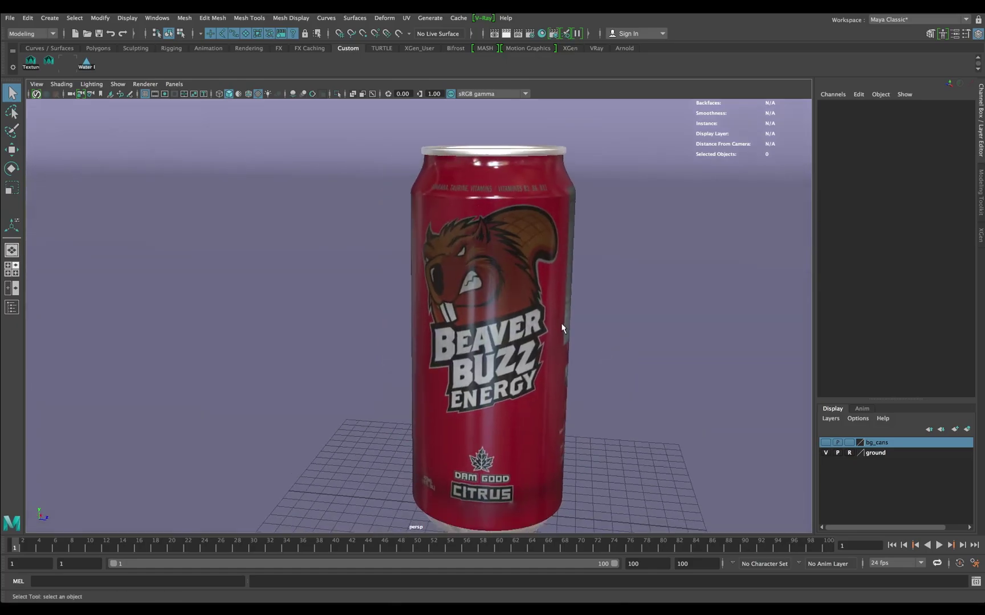
{"action": "left_click", "coordinate": [498, 336]}
{"action": "left_click_drag", "start_coordinate": [561, 333], "coordinate": [540, 326], "text": "alt"}
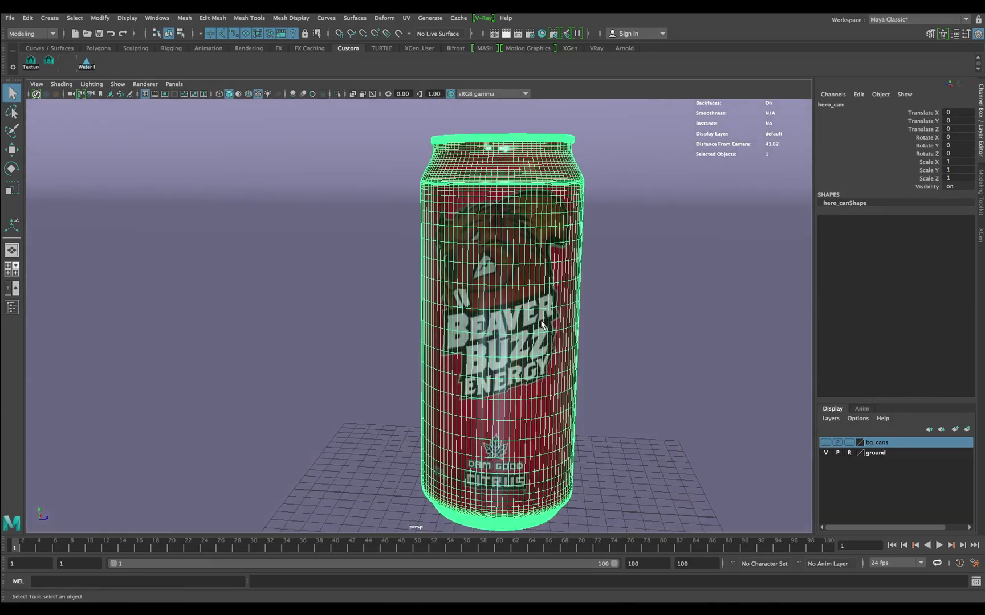
{"action": "right_click", "coordinate": [534, 308], "text": "shift"}
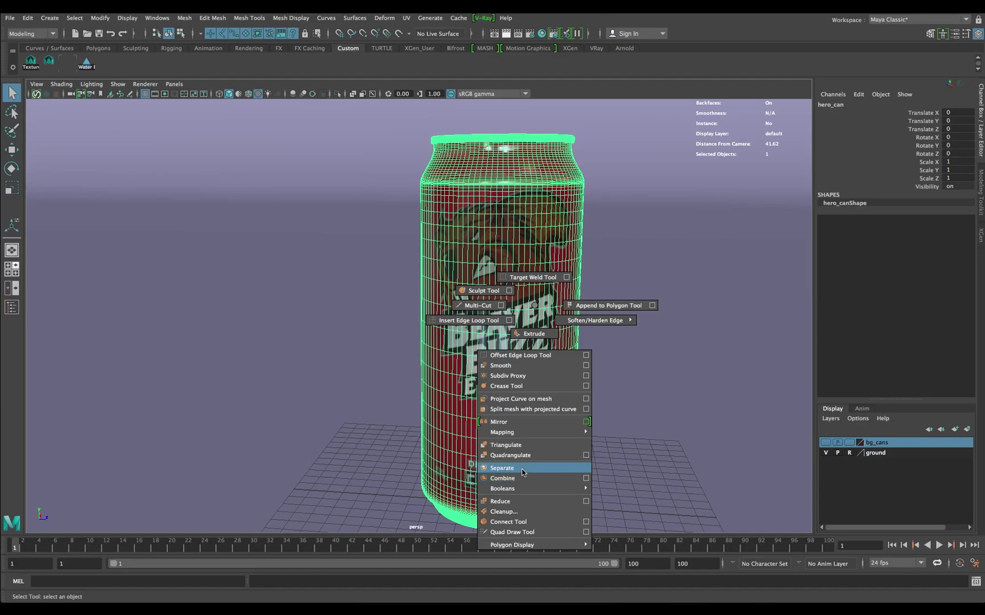
{"action": "left_click", "coordinate": [501, 468]}
- Inspect the separated can body and lid as individual meshes, selecting each and viewing the can from above and the front
{"action": "left_click", "coordinate": [508, 321]}
{"action": "mouse_move", "coordinate": [509, 321]}
{"action": "left_mouse_down", "text": "alt"}
{"action": "mouse_move", "coordinate": [510, 308]}
{"action": "mouse_move", "coordinate": [513, 320]}
{"action": "left_mouse_up", "text": "alt"}
{"action": "middle_click_drag", "start_coordinate": [512, 321], "coordinate": [549, 313], "text": "alt"}
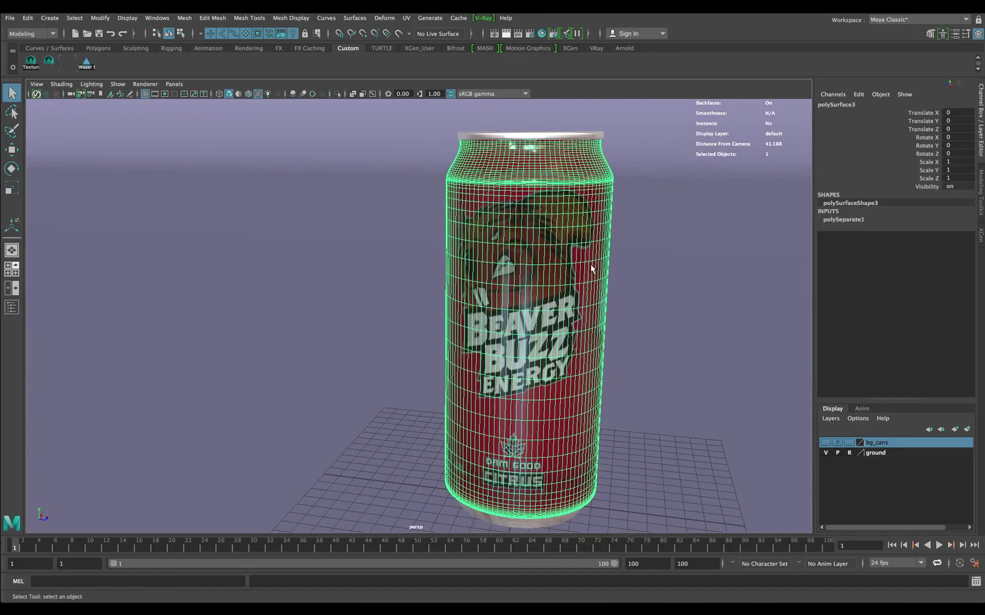
{"action": "left_click_drag", "start_coordinate": [567, 271], "coordinate": [517, 259], "text": "alt"}
{"action": "left_click", "coordinate": [496, 262]}
{"action": "right_click_drag", "start_coordinate": [496, 262], "coordinate": [557, 318], "text": "alt"}
{"action": "left_click", "coordinate": [530, 275]}
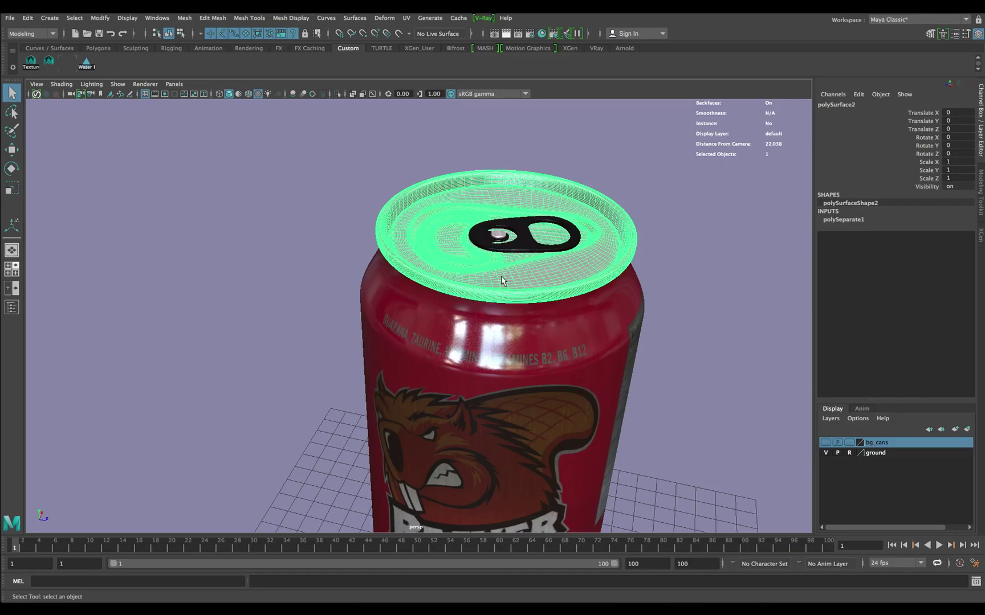
{"action": "scroll", "coordinate": [501, 277], "scroll_direction": "down", "scroll_amount": 3}
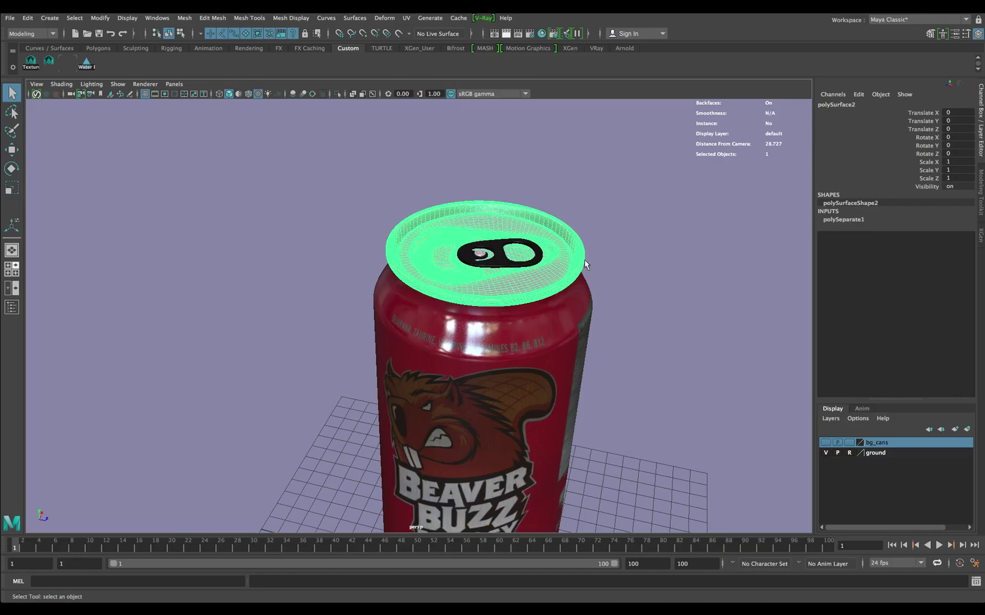
{"action": "left_click_drag", "start_coordinate": [495, 309], "coordinate": [523, 320], "text": "alt"}
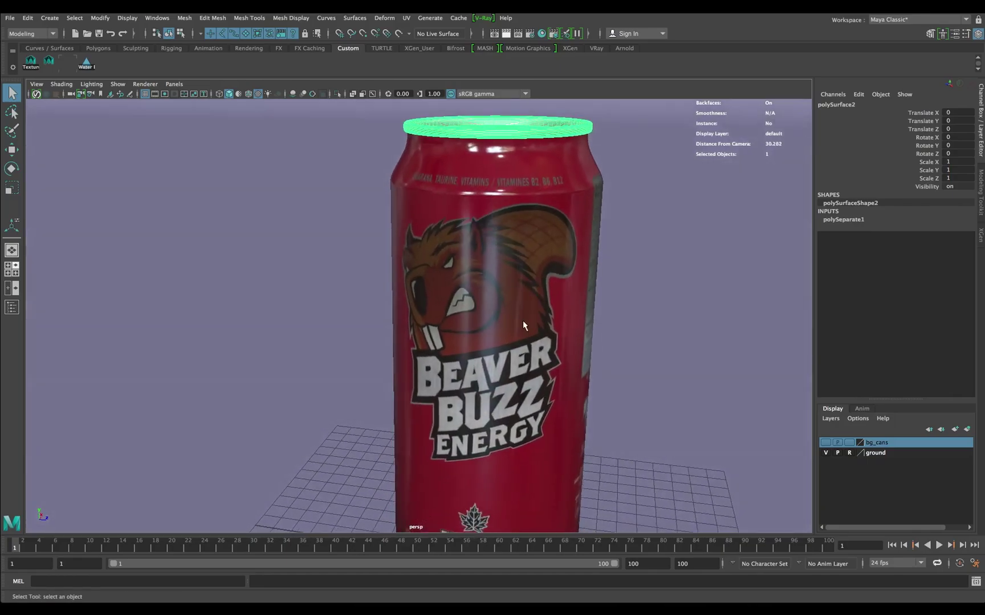
{"action": "scroll", "coordinate": [523, 320], "scroll_direction": "down", "scroll_amount": 3}
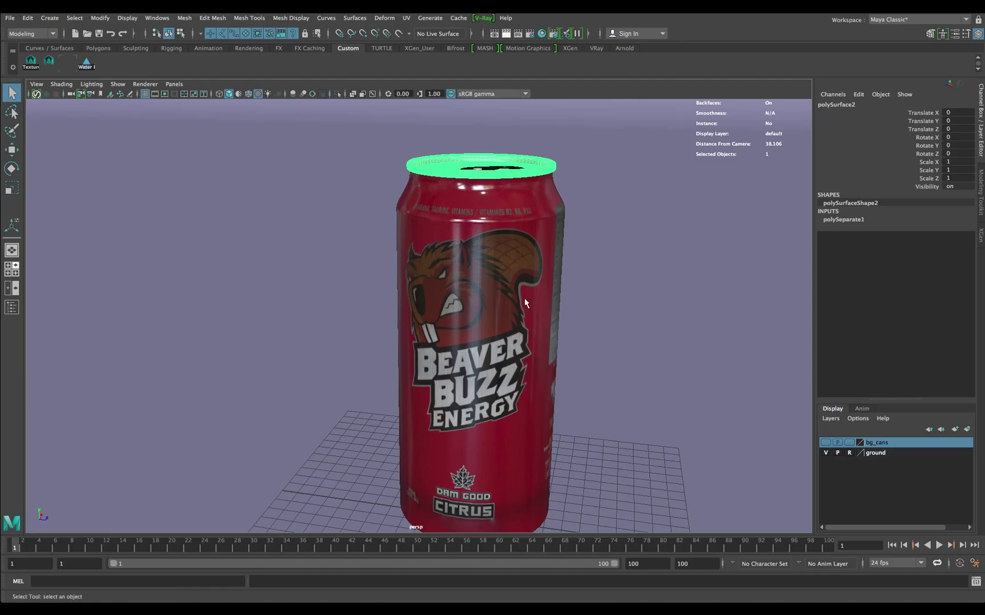
{"action": "left_click_drag", "start_coordinate": [537, 403], "coordinate": [530, 342], "text": "alt"}
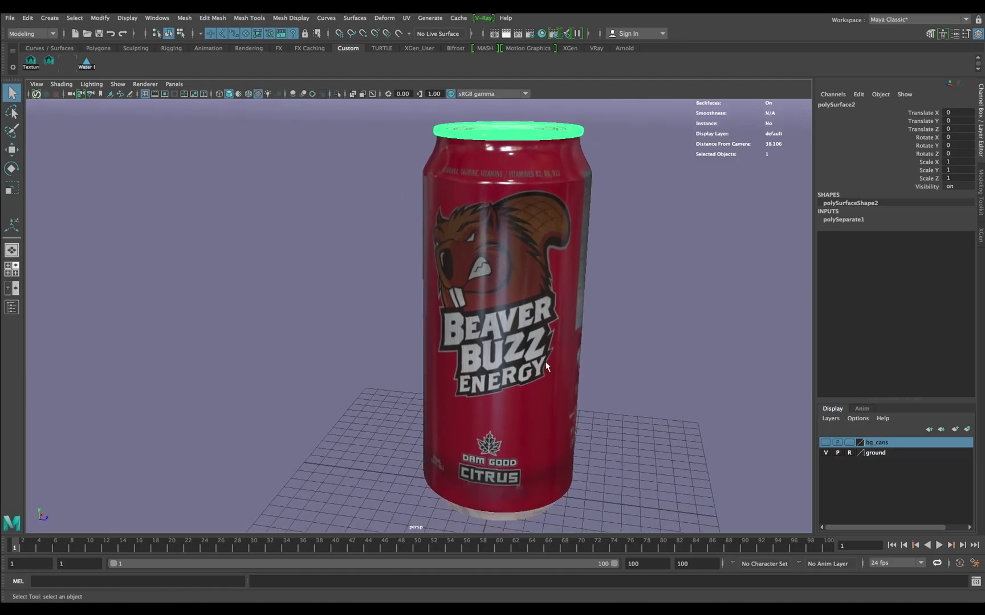
- Open the Water Drops tool and create driver water drops on the can body, applying their initial state
{"action": "left_click", "coordinate": [530, 340]}
{"action": "left_click", "coordinate": [526, 337]}
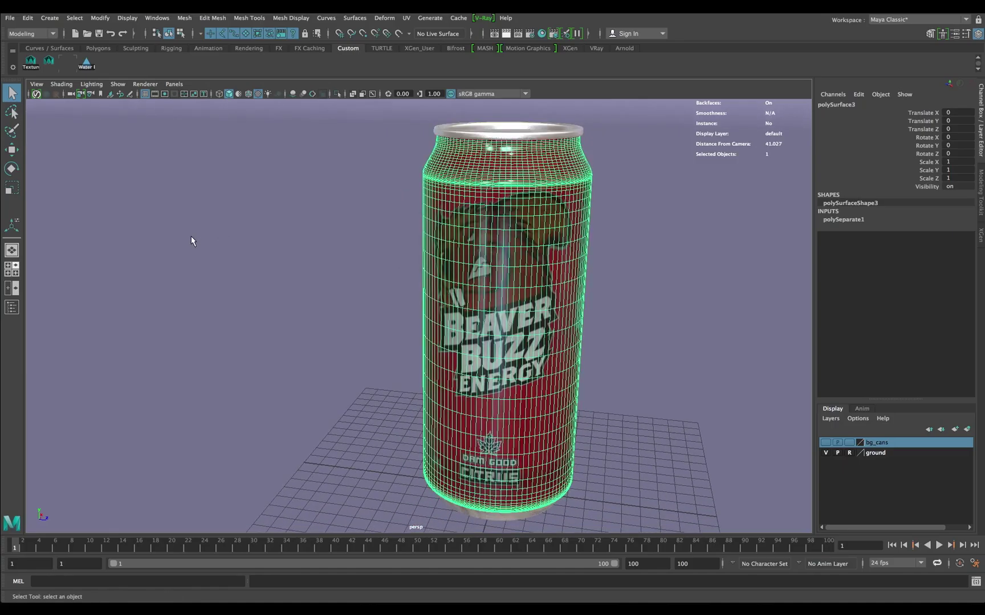
{"action": "left_click", "coordinate": [87, 64]}
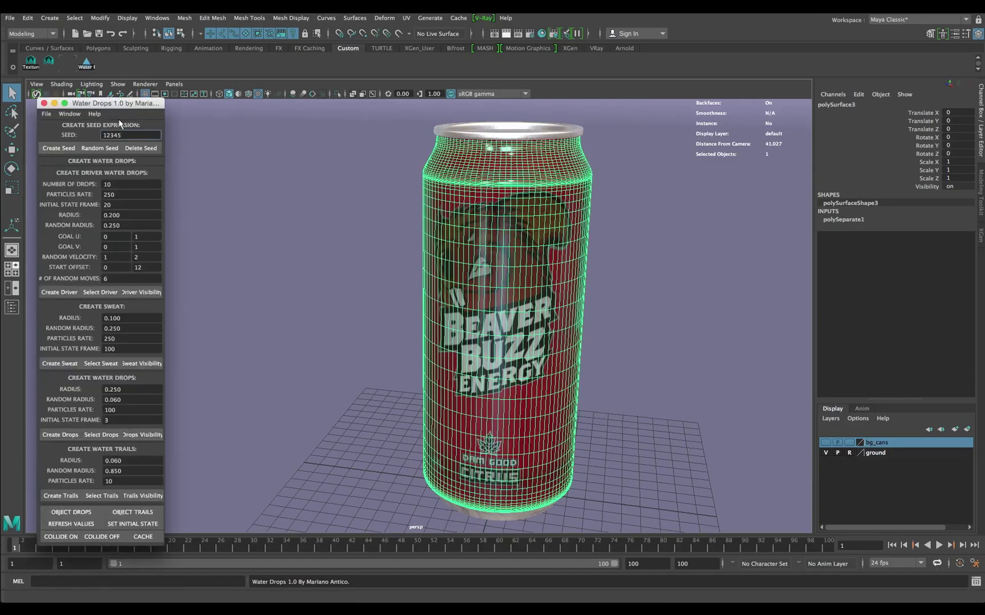
{"action": "left_click_drag", "start_coordinate": [116, 103], "coordinate": [113, 84]}
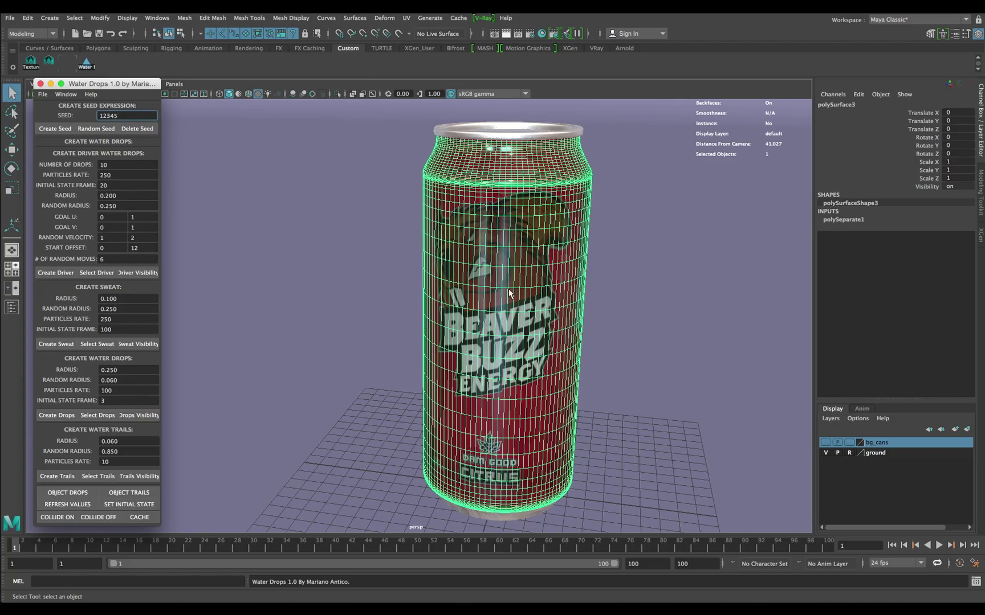
{"action": "left_click", "coordinate": [561, 339]}
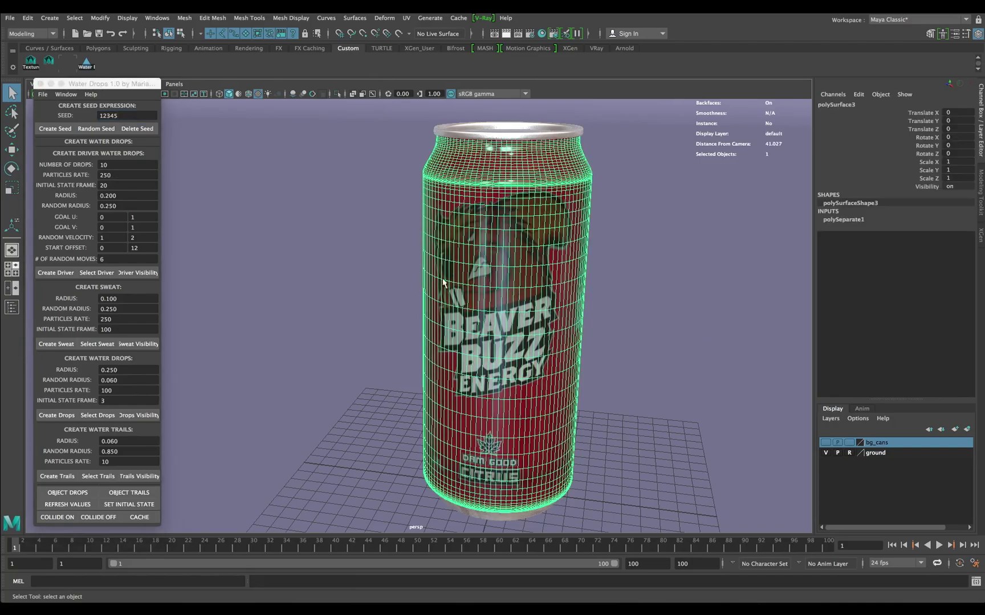
{"action": "left_click", "coordinate": [61, 274]}
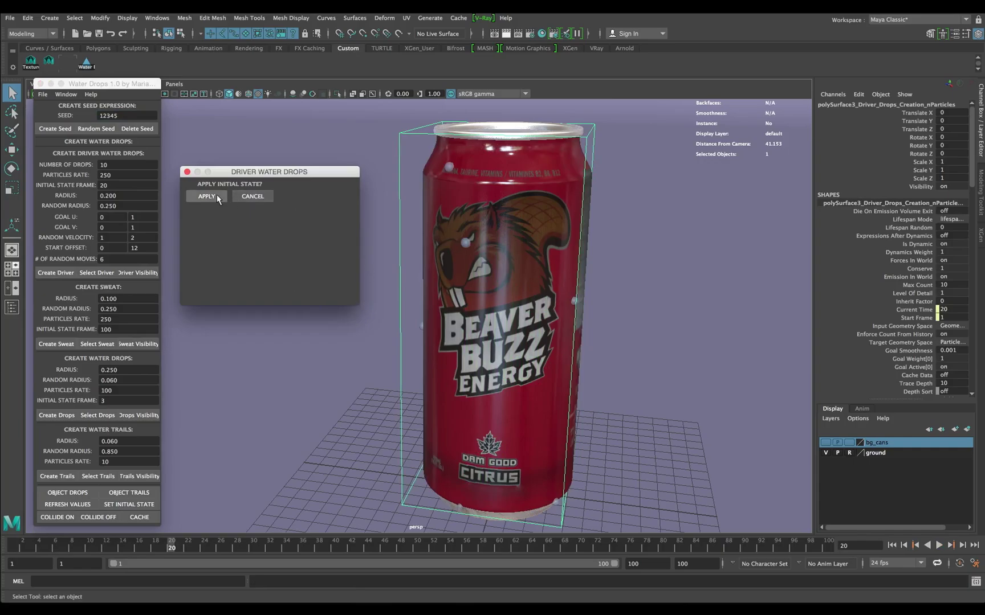
{"action": "left_click", "coordinate": [207, 196]}
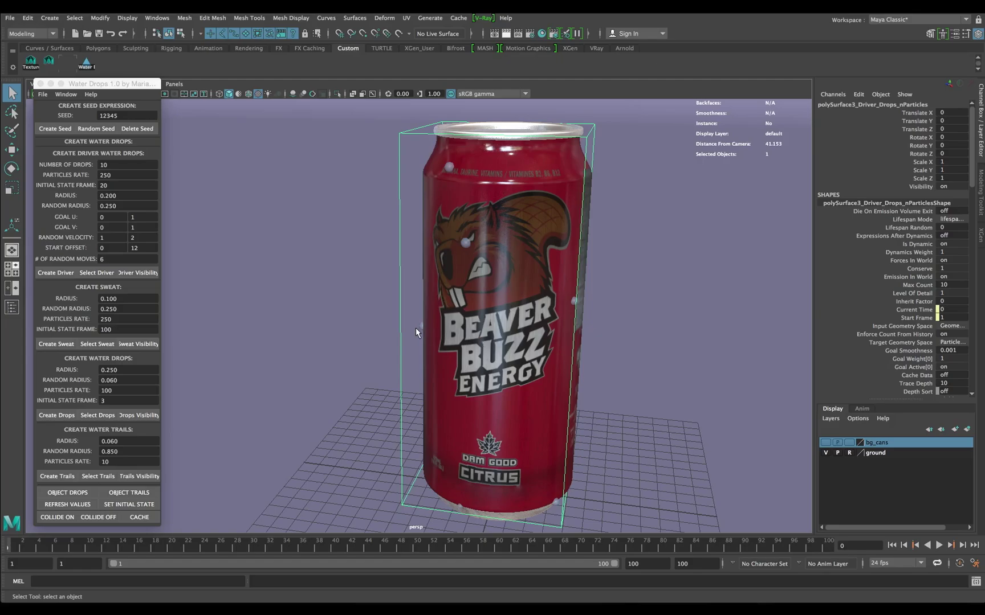
- Create sweat on the can body with a radius of 0.175 and no texture rate map, applying its initial state
{"action": "left_click", "coordinate": [507, 326]}
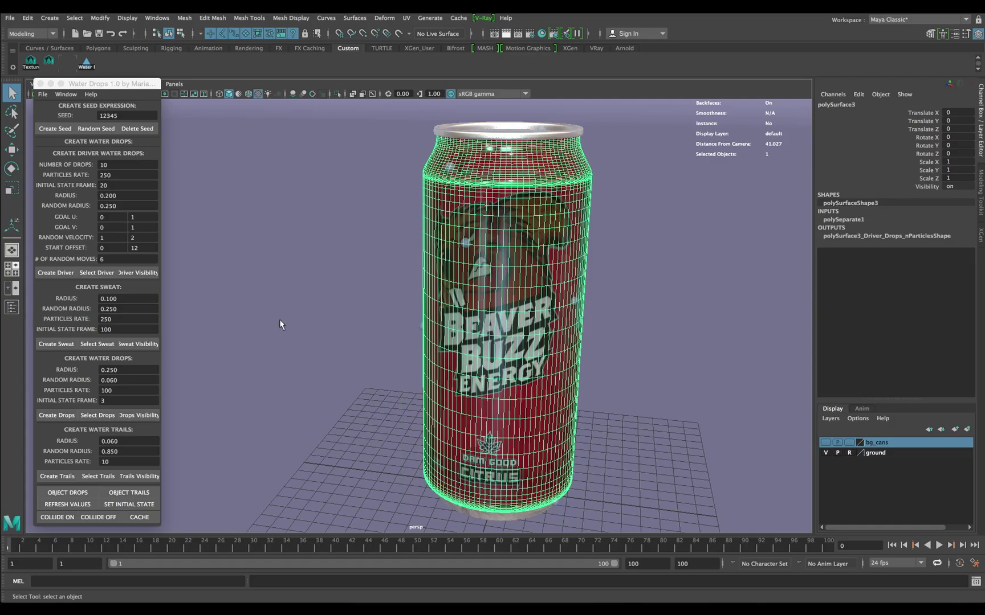
{"action": "left_click_drag", "start_coordinate": [106, 299], "coordinate": [122, 300]}
{"action": "type", "text": "1"}
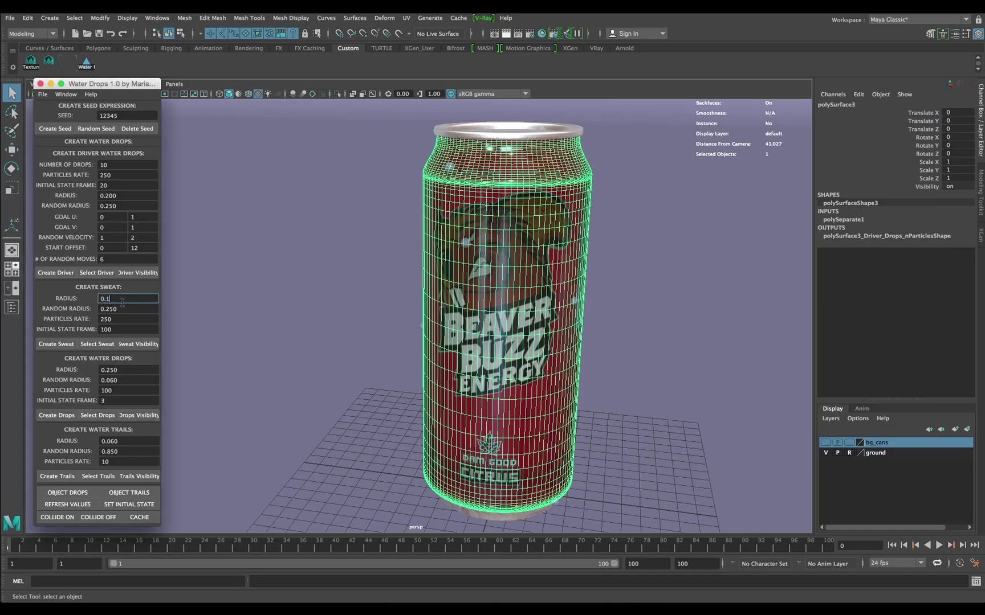
{"action": "type", "text": "75"}
{"action": "key", "text": "Return"}
{"action": "left_click", "coordinate": [55, 344]}
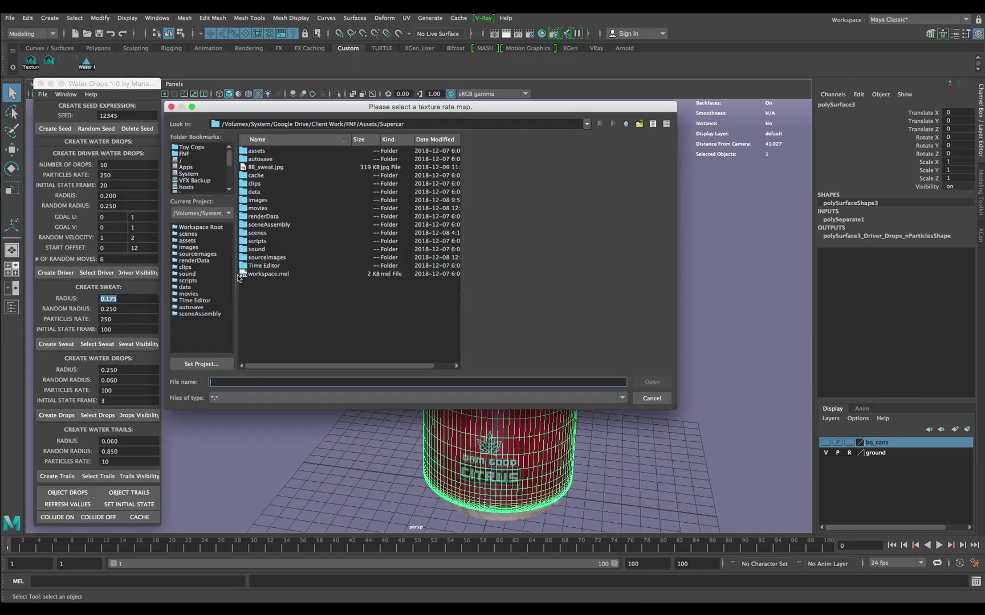
{"action": "left_click_drag", "start_coordinate": [369, 112], "coordinate": [378, 129]}
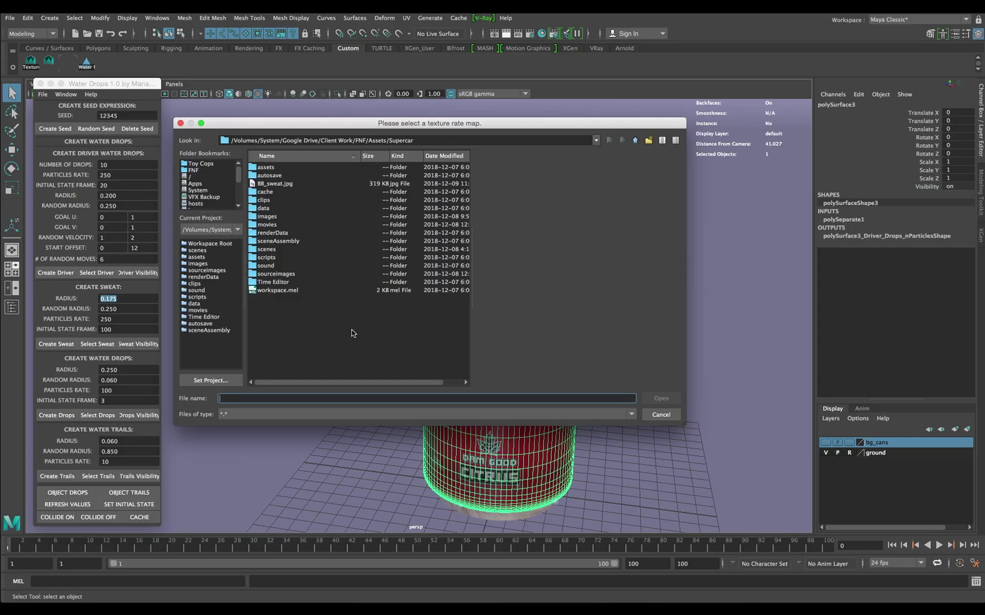
{"action": "left_click", "coordinate": [661, 415]}
{"action": "key", "text": "alt+v"}
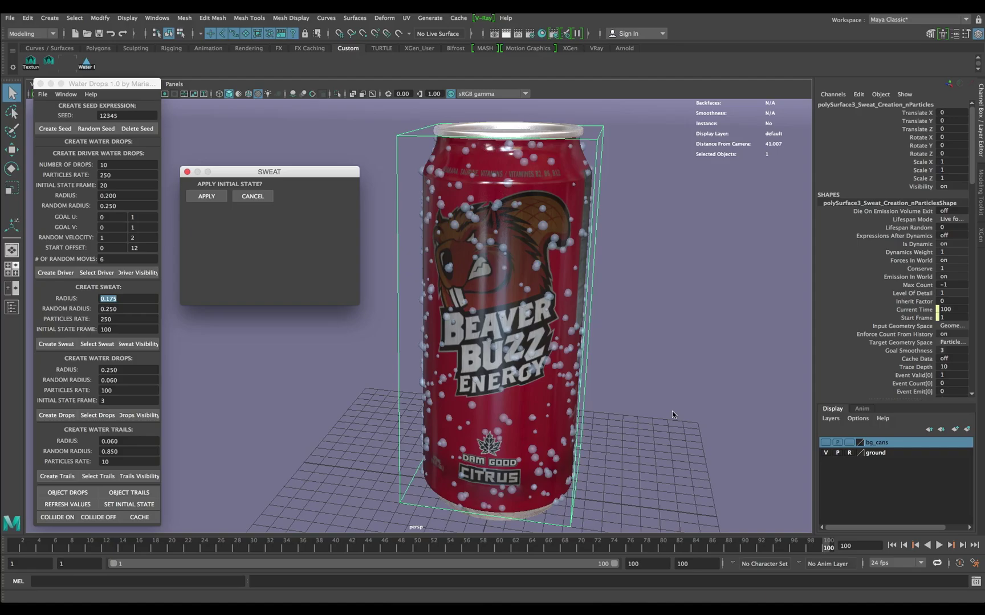
{"action": "left_click", "coordinate": [206, 196]}
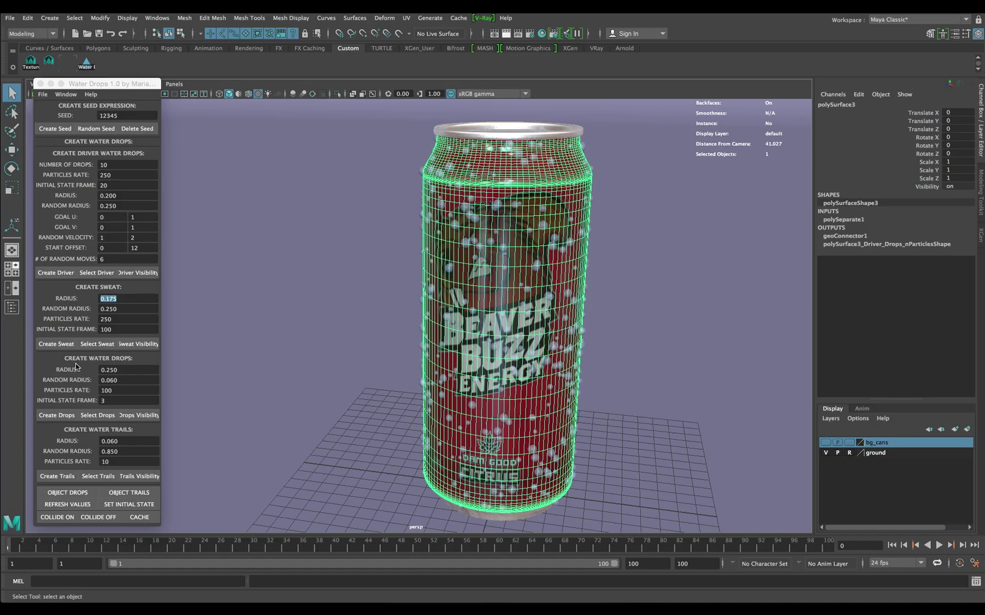
- Create water drops from the driver particles with their initial state applied, and add water trails
{"action": "left_click", "coordinate": [92, 273]}
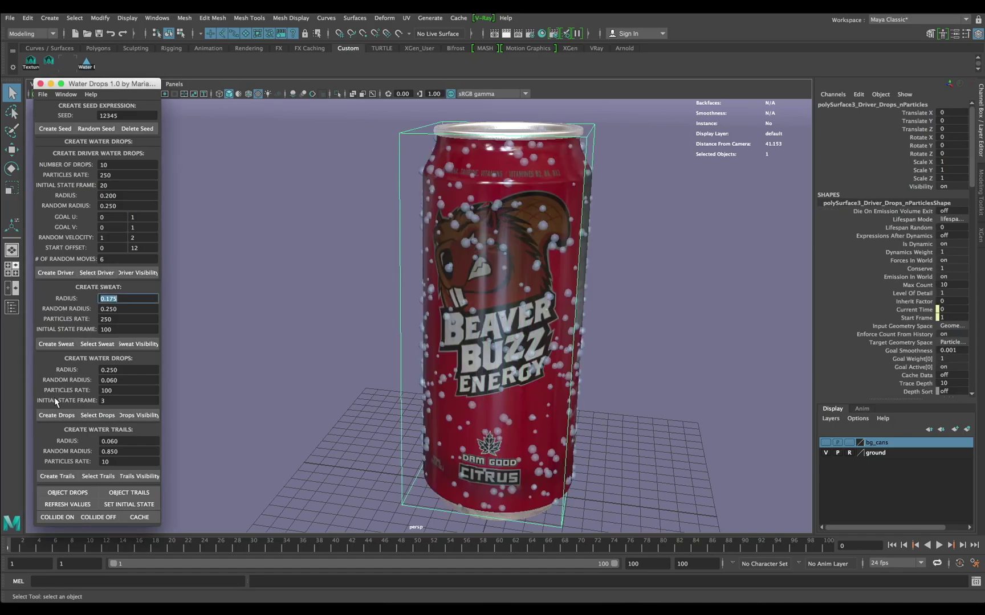
{"action": "left_click", "coordinate": [55, 416]}
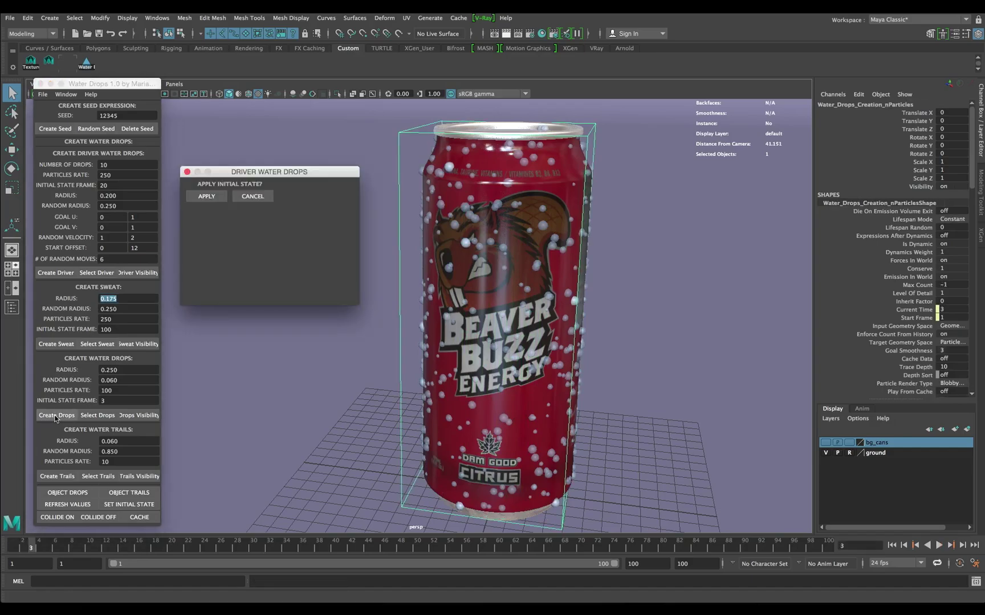
{"action": "left_click", "coordinate": [206, 196]}
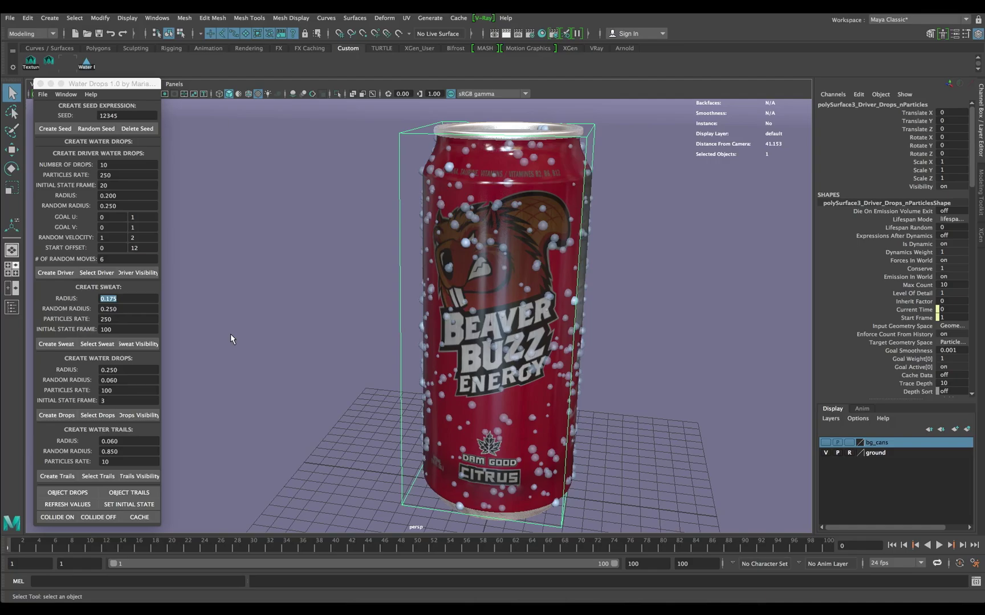
{"action": "left_click", "coordinate": [57, 477]}
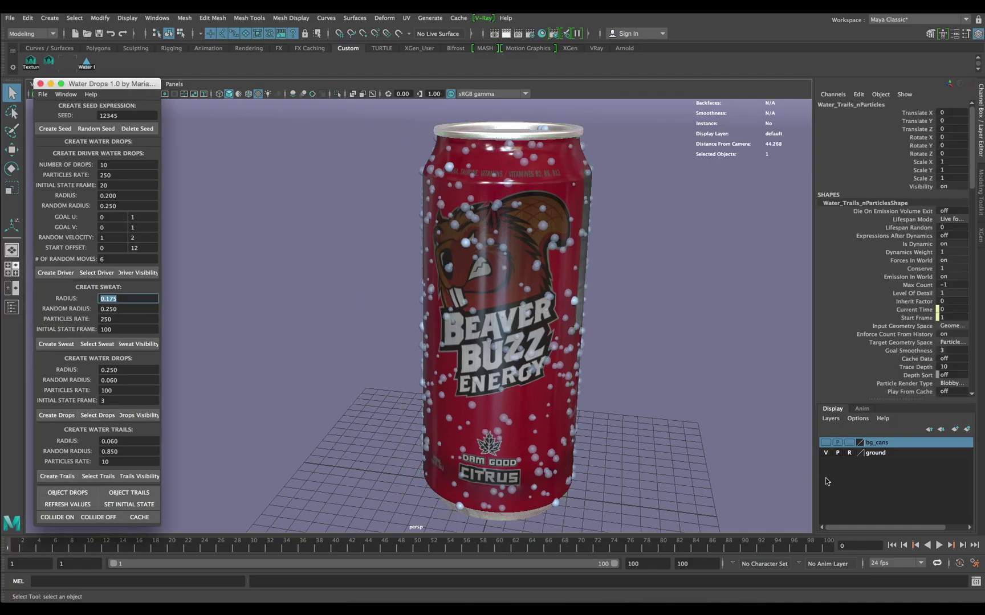
- Play the simulation partway and examine the running drops and their trails up close on the can
{"action": "left_click", "coordinate": [937, 546]}
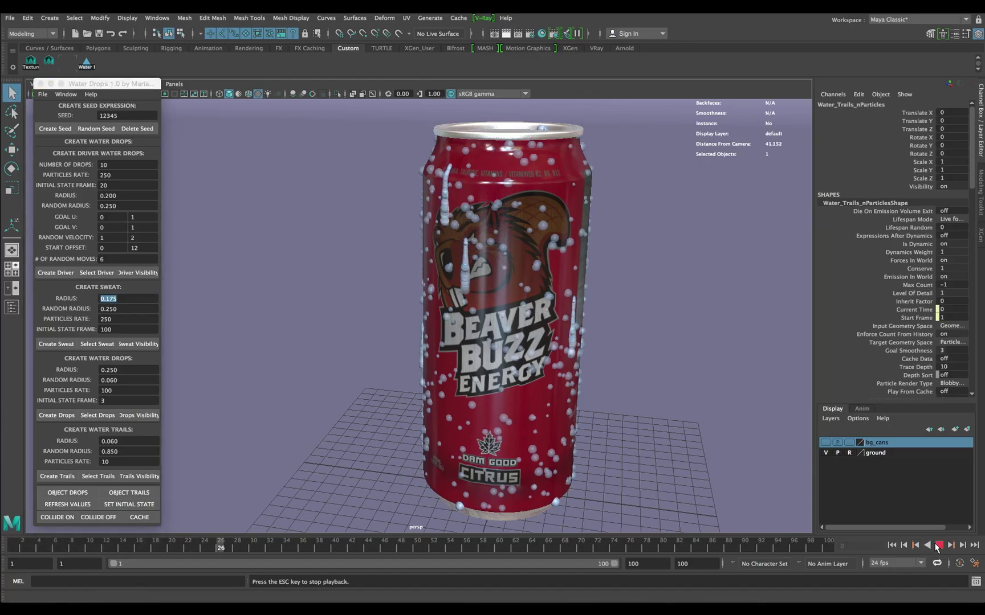
{"action": "left_click", "coordinate": [938, 546]}
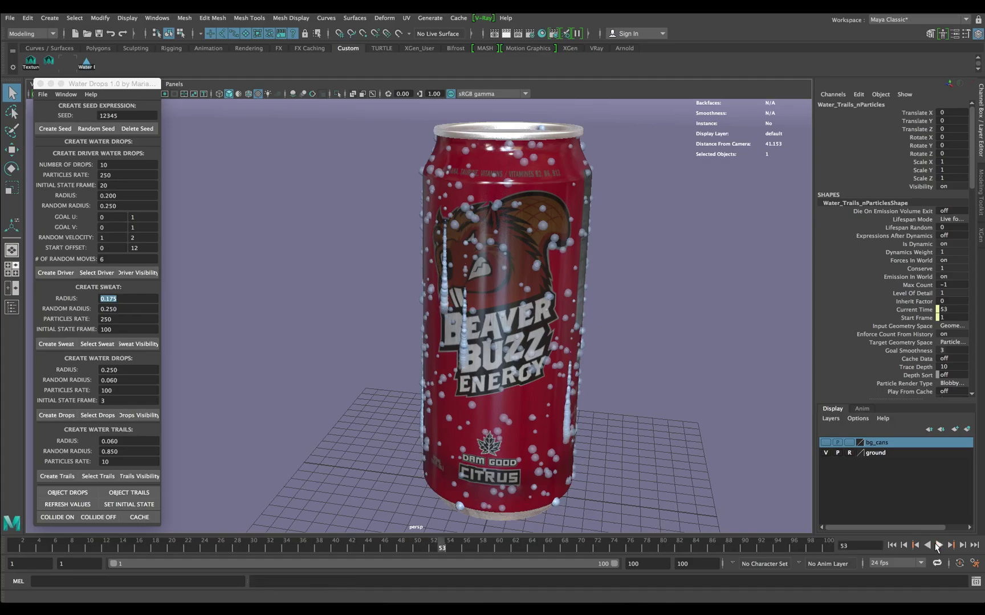
{"action": "scroll", "coordinate": [473, 408], "scroll_direction": "up", "scroll_amount": 10}
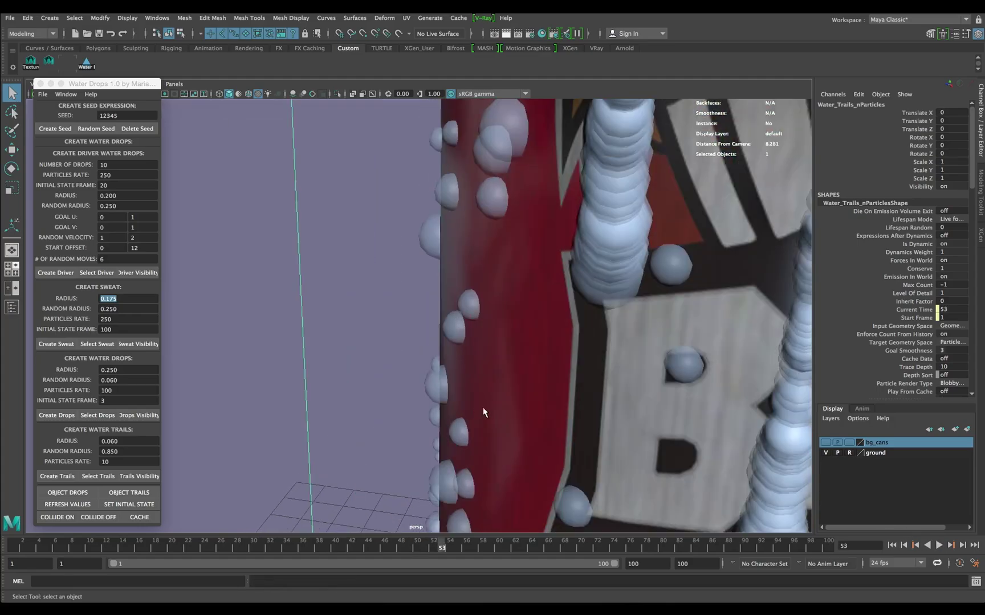
{"action": "left_click_drag", "start_coordinate": [619, 321], "coordinate": [565, 367], "text": "alt"}
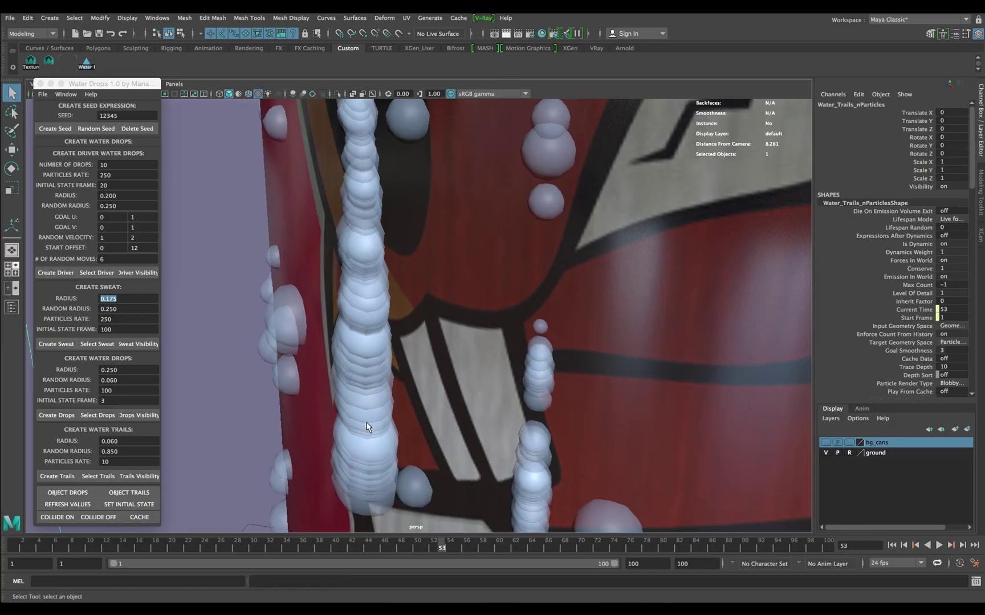
{"action": "scroll", "coordinate": [461, 414], "scroll_direction": "down", "scroll_amount": 5}
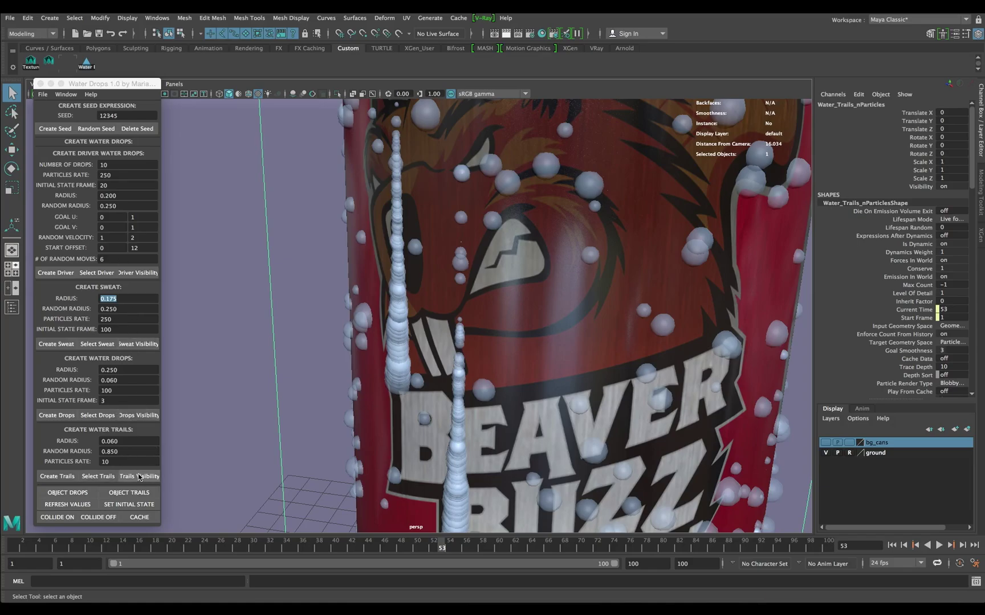
- Hide the water drops and trails, and play the simulation with only the sweat displayed
{"action": "left_click", "coordinate": [134, 423]}
{"action": "scroll", "coordinate": [495, 381], "scroll_direction": "down", "scroll_amount": 5}
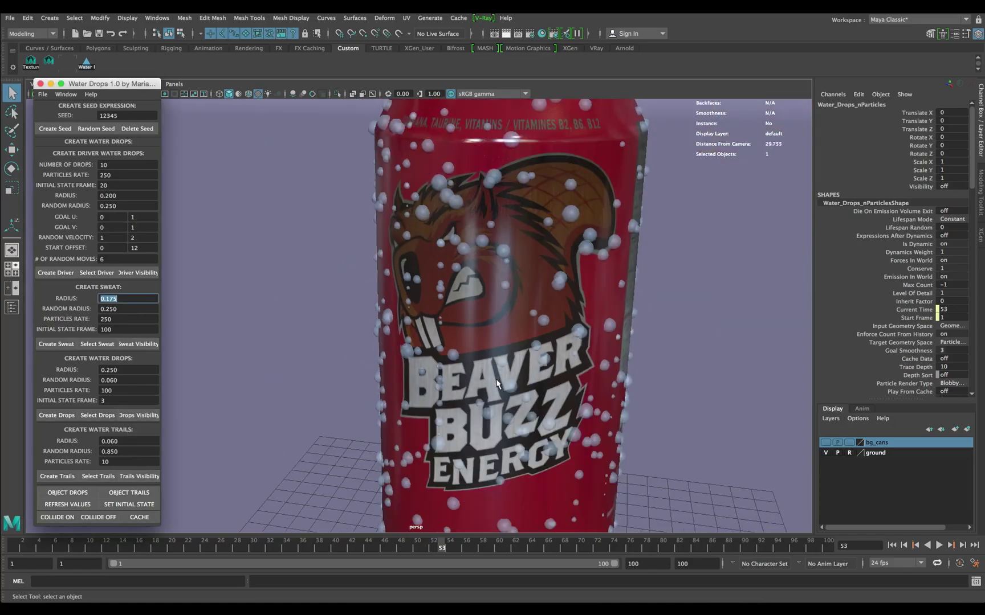
{"action": "left_click", "coordinate": [939, 546]}
{"action": "key", "text": "Escape"}
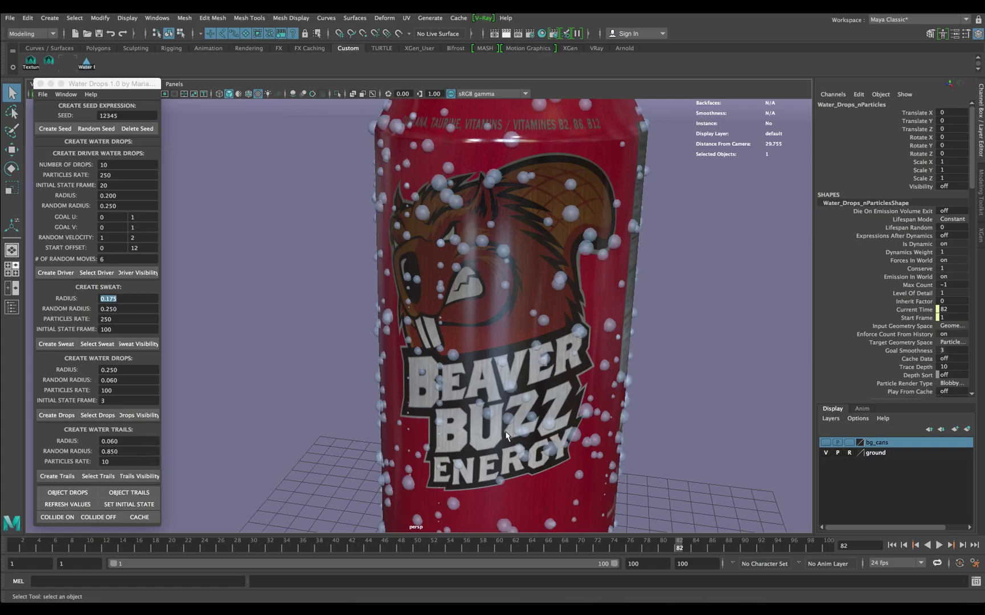
- Examine the shape and distribution of the sweat beads over the whole can and up close
{"action": "scroll", "coordinate": [515, 373], "scroll_direction": "down", "scroll_amount": 3}
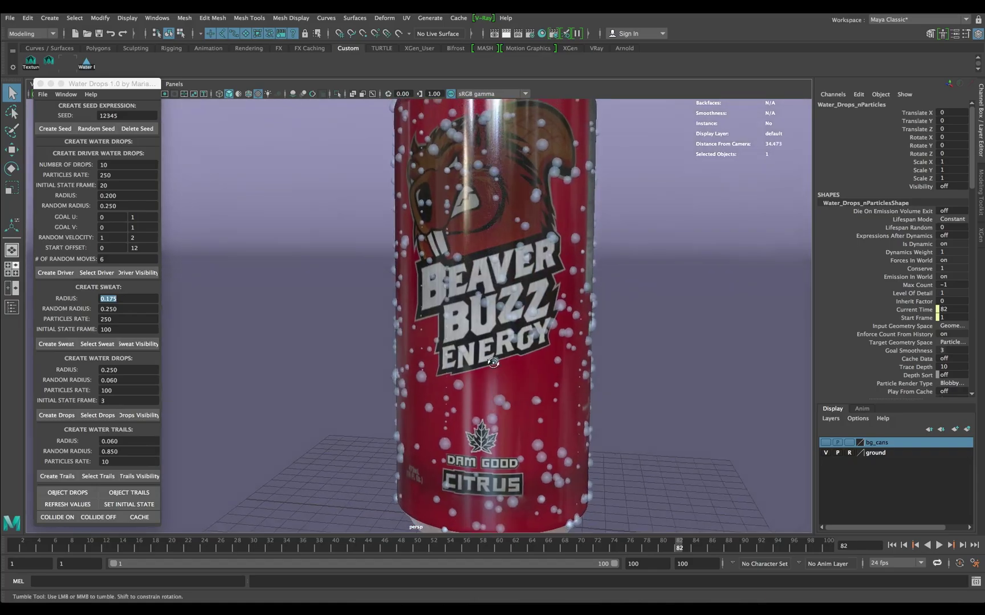
{"action": "scroll", "coordinate": [492, 369], "scroll_direction": "down", "scroll_amount": 4}
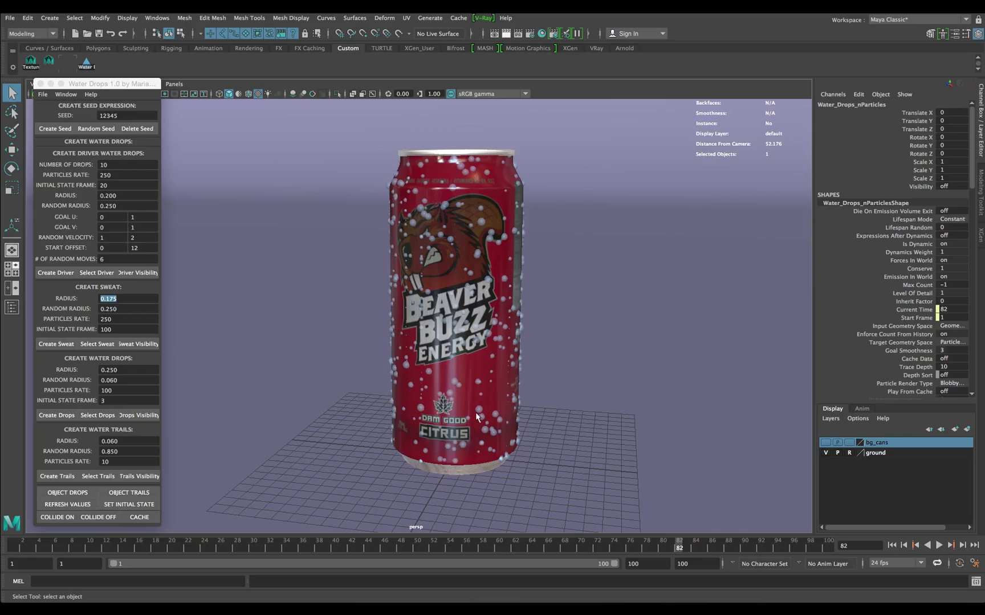
{"action": "scroll", "coordinate": [477, 417], "scroll_direction": "up", "scroll_amount": 10}
{"action": "mouse_move", "coordinate": [474, 345]}
{"action": "left_mouse_down", "text": "alt"}
{"action": "mouse_move", "coordinate": [461, 336]}
{"action": "mouse_move", "coordinate": [482, 356]}
{"action": "left_mouse_up", "text": "alt"}
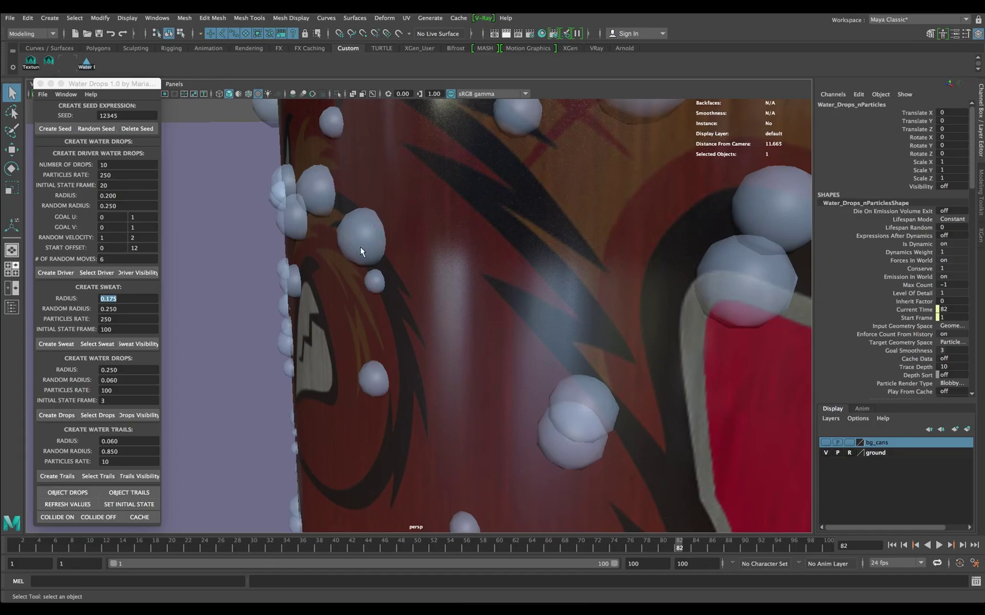
- Select the can body together with its top and bottom pieces and combine them into a single mesh
{"action": "key", "text": "f"}
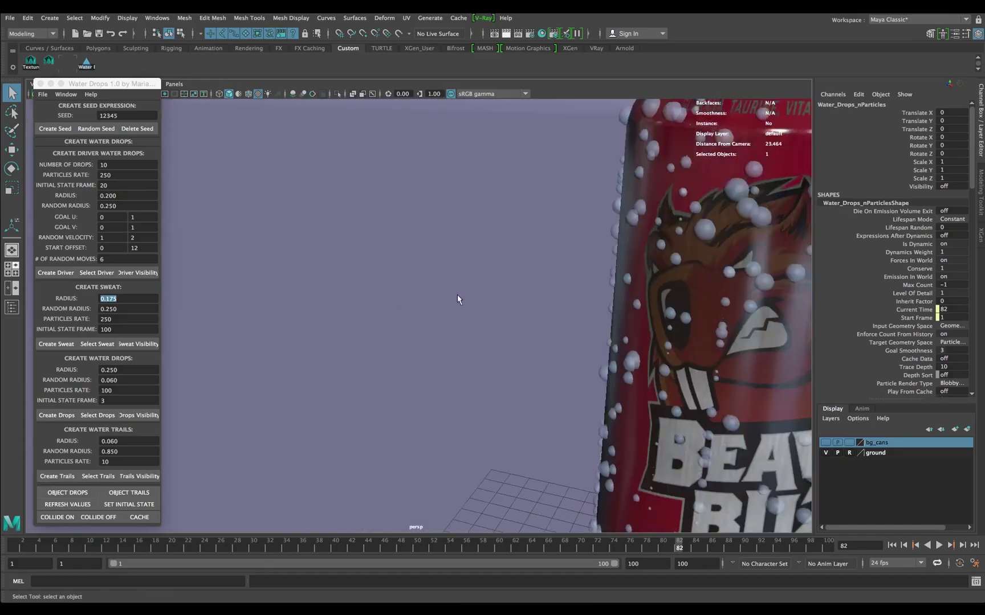
{"action": "left_click", "coordinate": [457, 310]}
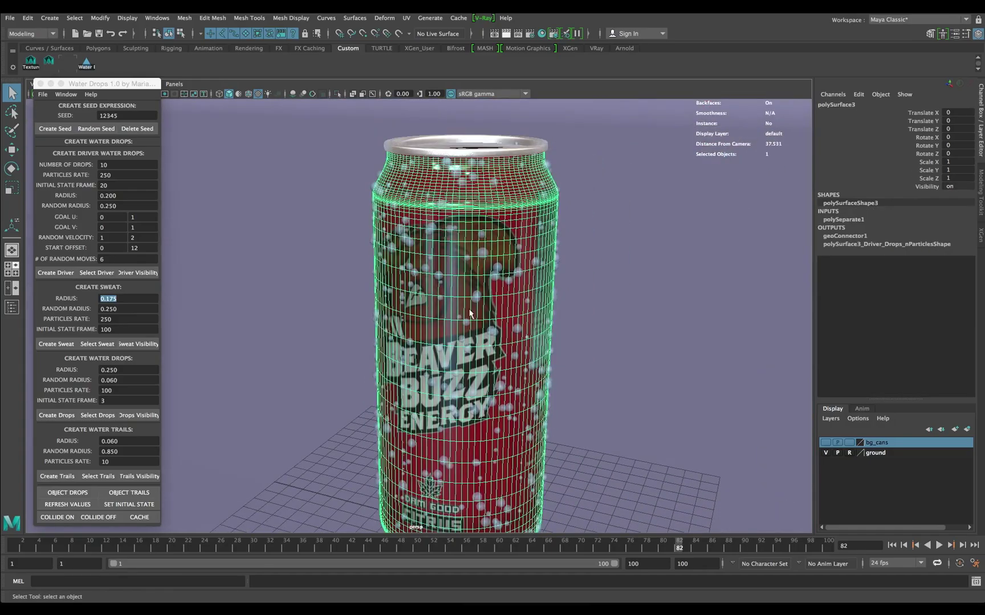
{"action": "left_click_drag", "start_coordinate": [475, 204], "coordinate": [450, 472], "text": "alt"}
{"action": "left_click", "coordinate": [463, 194], "text": "shift"}
{"action": "left_click", "coordinate": [456, 171], "text": "shift"}
{"action": "left_click", "coordinate": [445, 165], "text": "shift"}
{"action": "left_click", "coordinate": [449, 470], "text": "shift"}
{"action": "right_click_drag", "start_coordinate": [463, 376], "coordinate": [439, 530], "text": "shift"}
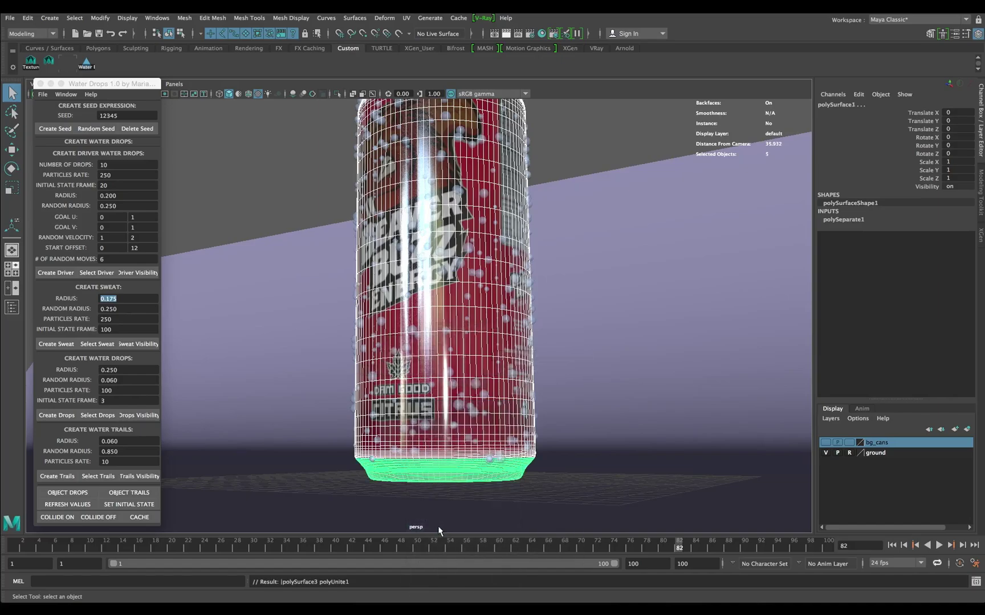
- Scale the combined can mesh uniformly to 1.021 and deselect it
{"action": "key", "text": "e"}
{"action": "key", "text": "f"}
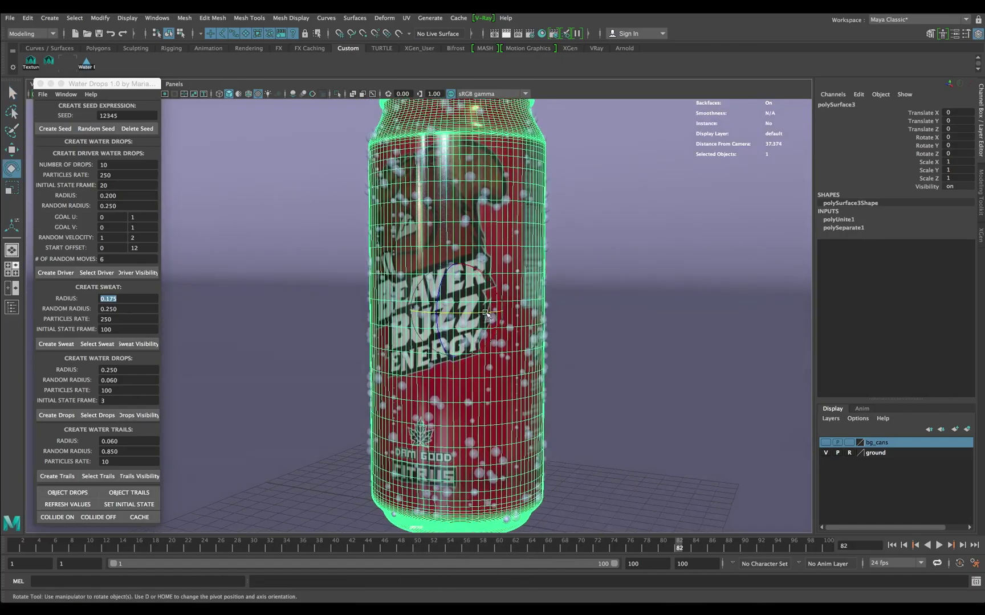
{"action": "scroll", "coordinate": [487, 316], "scroll_direction": "up", "scroll_amount": 2}
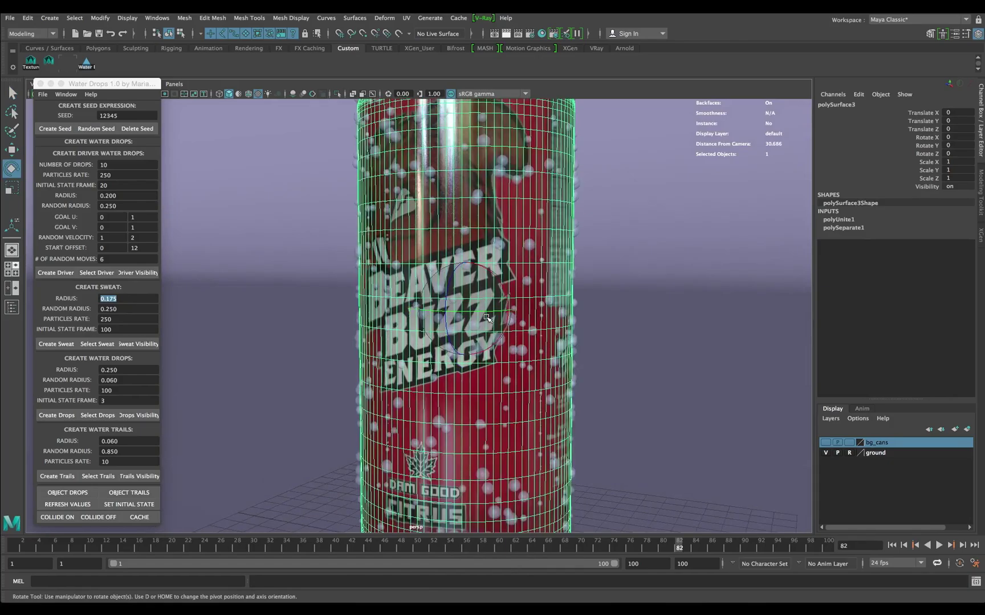
{"action": "key", "text": "r"}
{"action": "left_click_drag", "start_coordinate": [506, 308], "coordinate": [652, 336], "text": "alt"}
{"action": "left_click", "coordinate": [426, 336]}
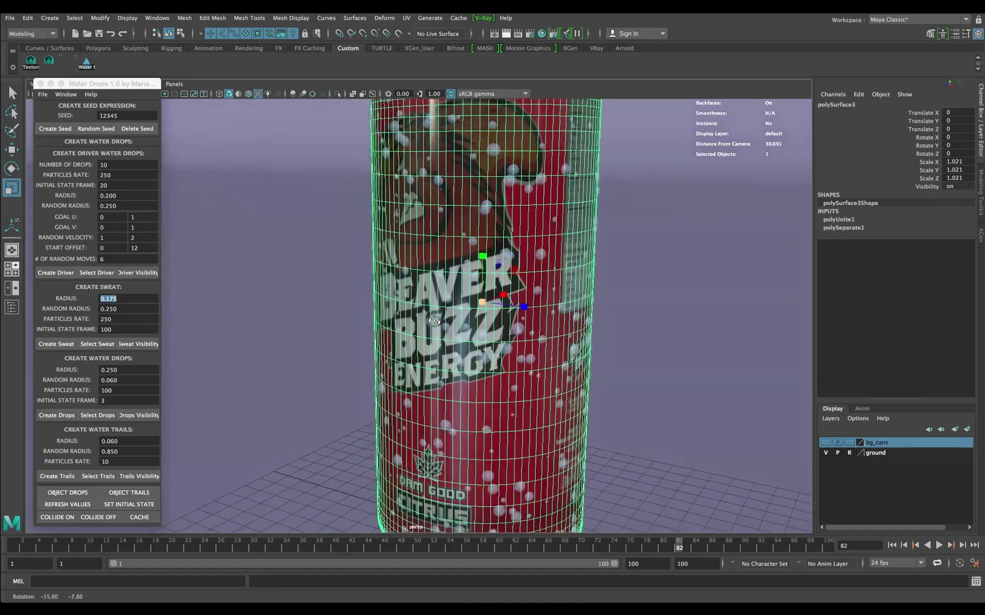
{"action": "left_click", "coordinate": [652, 335]}
{"action": "scroll", "coordinate": [572, 319], "scroll_direction": "down", "scroll_amount": 3}
{"action": "left_click_drag", "start_coordinate": [572, 318], "coordinate": [592, 318], "text": "alt"}
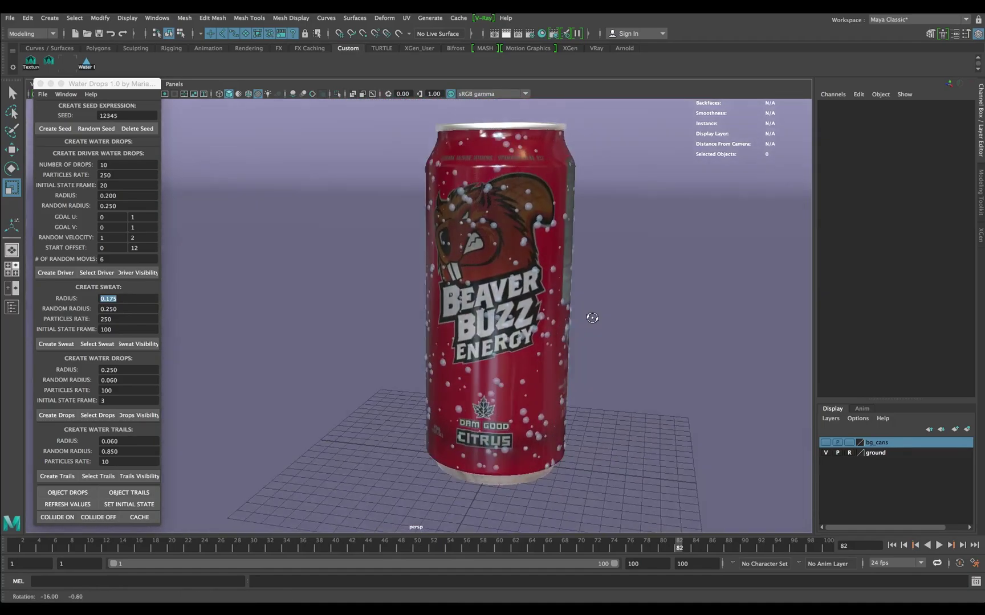
- Play the simulation from the first frame to frame 96 and examine the sweat on the enlarged can
{"action": "left_click", "coordinate": [892, 546]}
{"action": "left_click", "coordinate": [939, 546]}
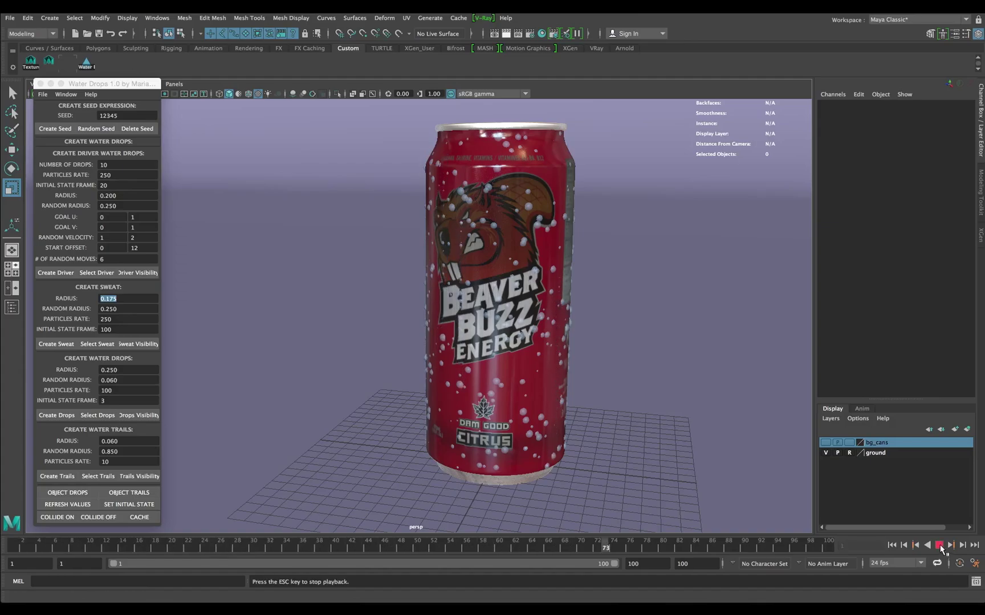
{"action": "left_click", "coordinate": [939, 546]}
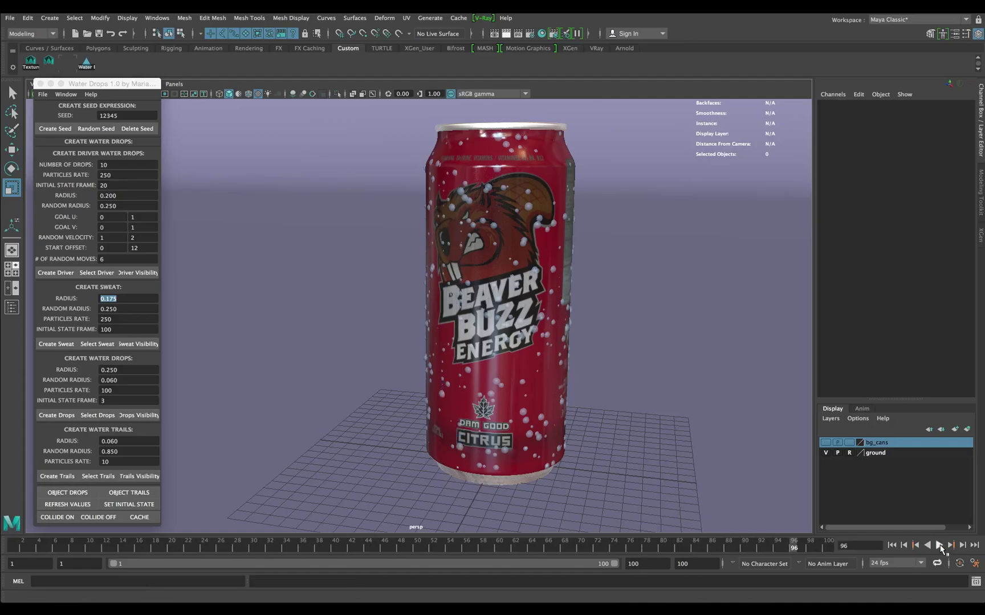
{"action": "left_click_drag", "start_coordinate": [803, 455], "coordinate": [577, 337], "text": "alt"}
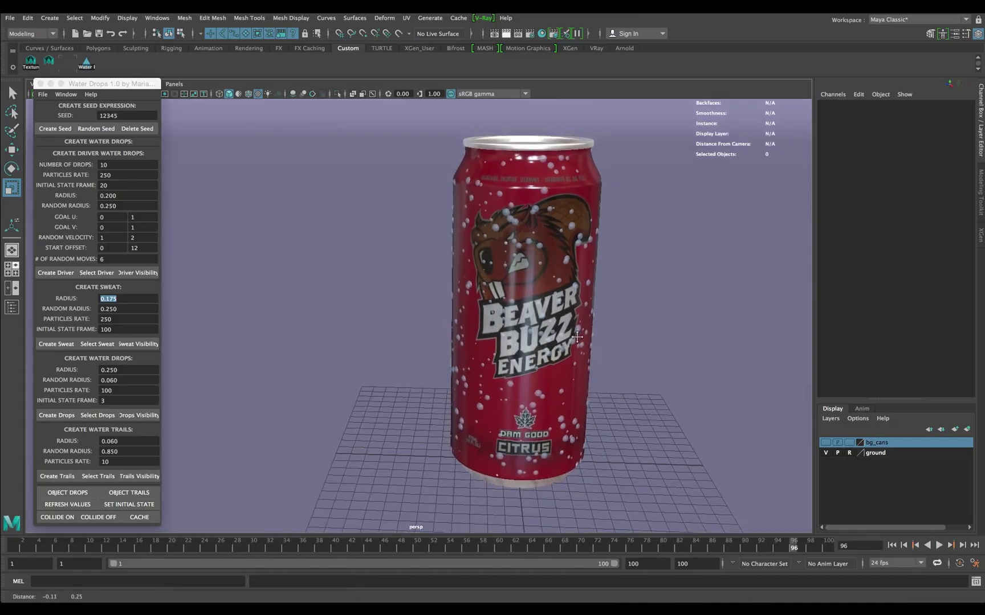
{"action": "right_click_drag", "start_coordinate": [577, 337], "coordinate": [573, 341], "text": "alt"}
{"action": "middle_click_drag", "start_coordinate": [572, 341], "coordinate": [570, 330], "text": "alt"}
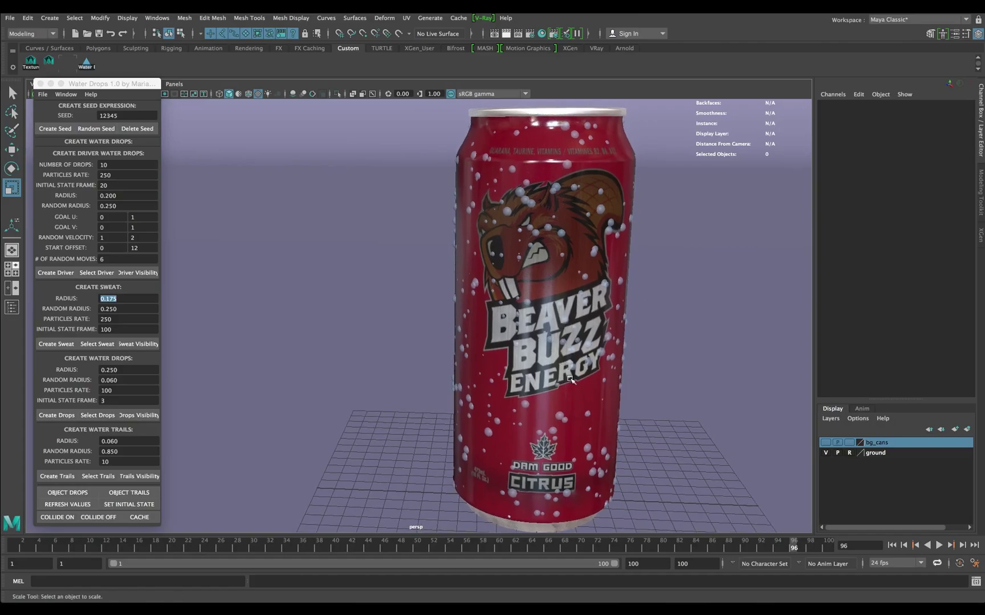
- Open the npWaterBlinn material from Hypershade and change its type to VRay Mtl
{"action": "left_click", "coordinate": [41, 84]}
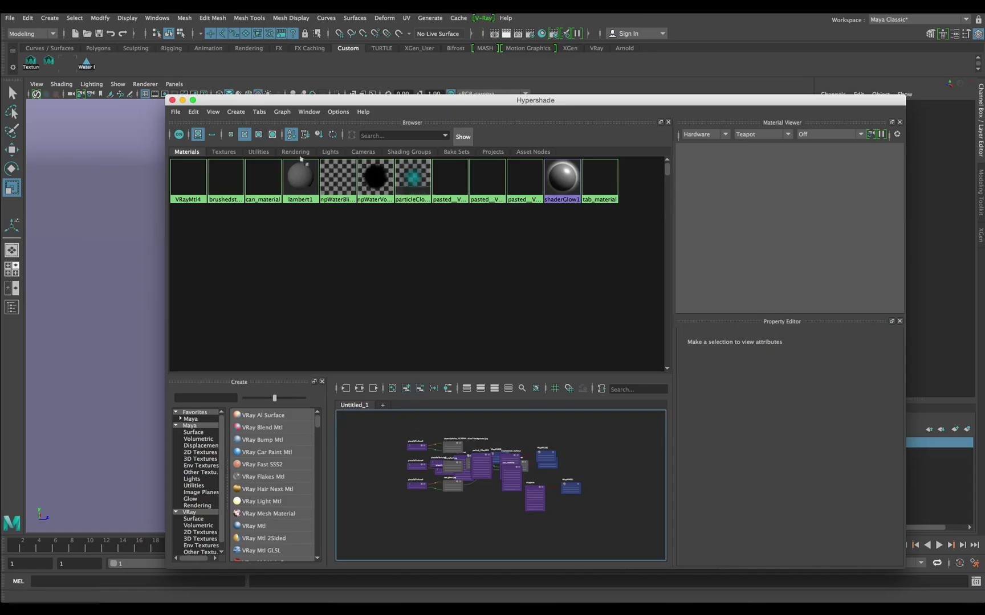
{"action": "left_click", "coordinate": [348, 185]}
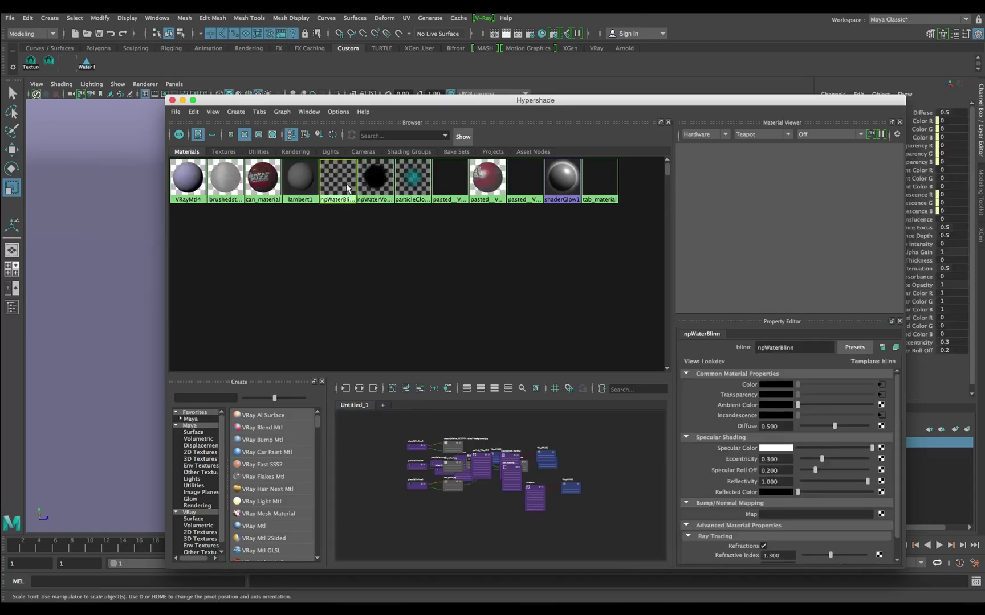
{"action": "double_click", "coordinate": [348, 185]}
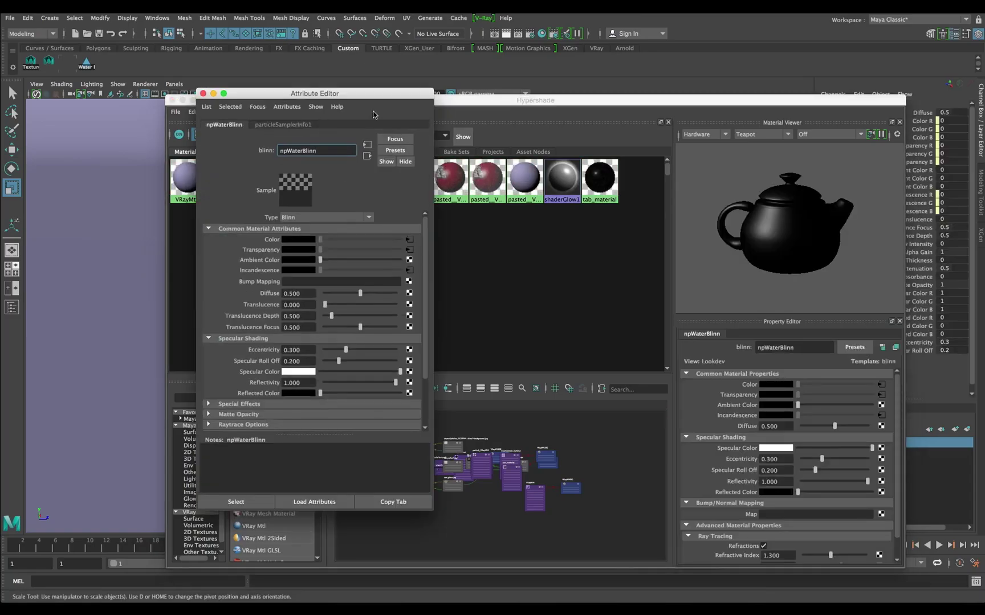
{"action": "left_click_drag", "start_coordinate": [322, 94], "coordinate": [287, 144]}
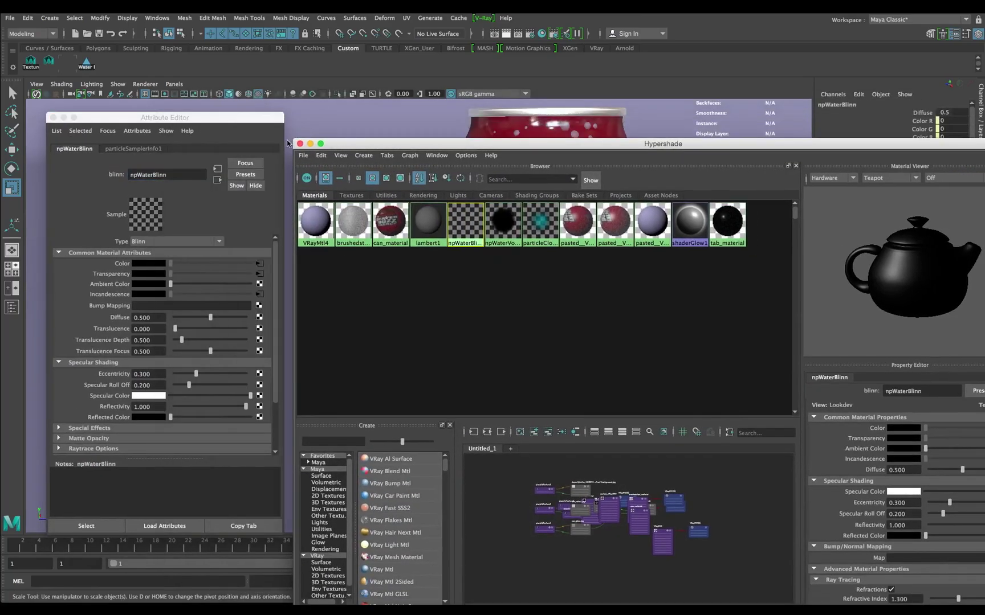
{"action": "left_click", "coordinate": [299, 144]}
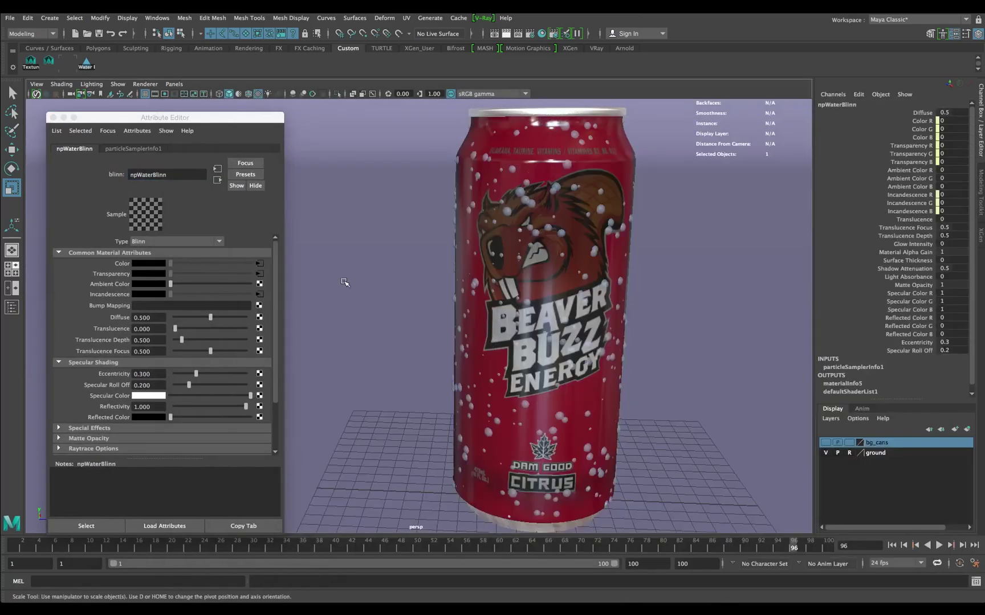
{"action": "left_click", "coordinate": [157, 241]}
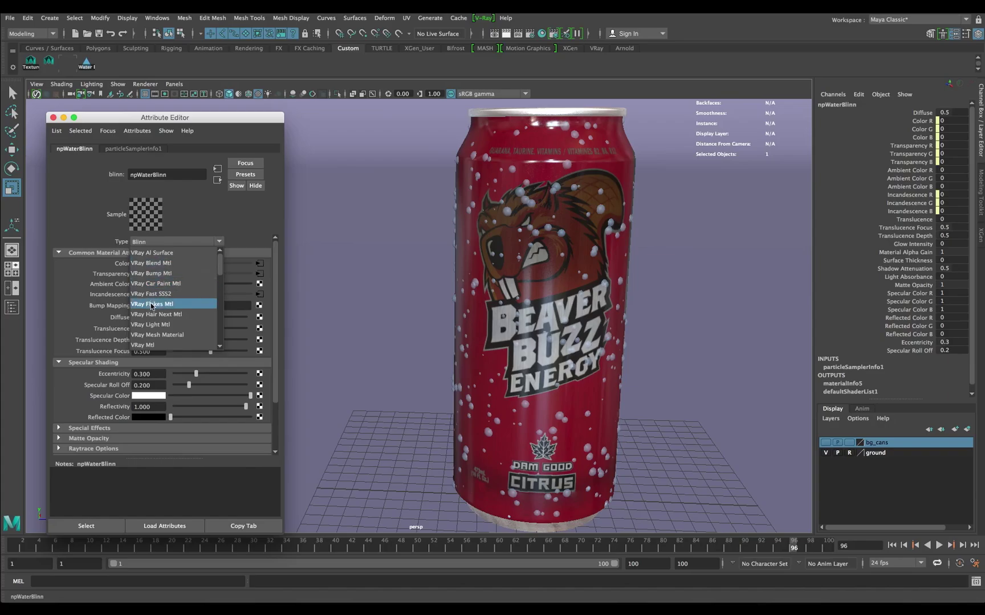
{"action": "left_click", "coordinate": [147, 346]}
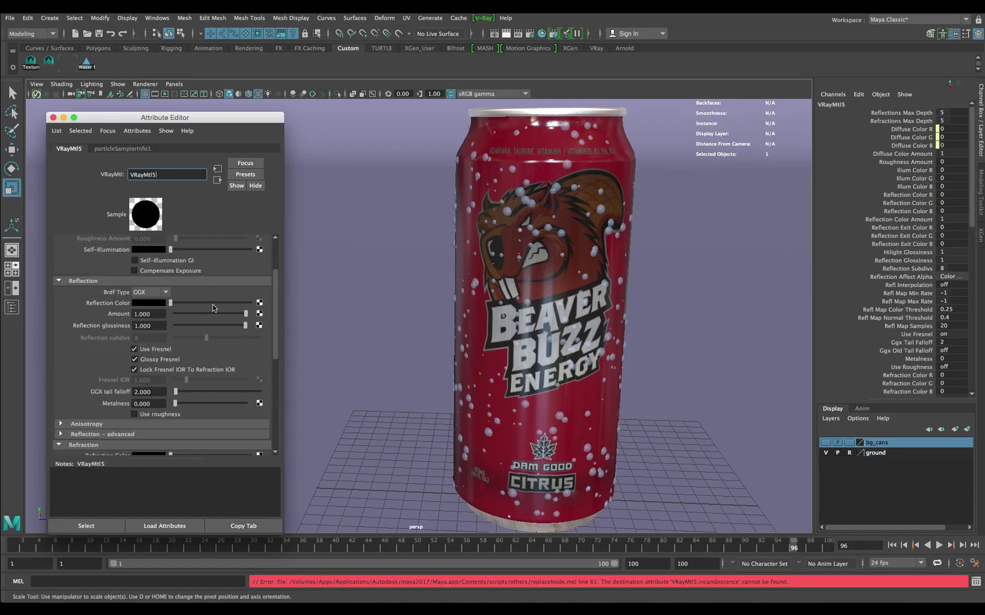
- Set the water material's reflection color to a 0.227 grey and its refraction color to full white
{"action": "left_click", "coordinate": [189, 304]}
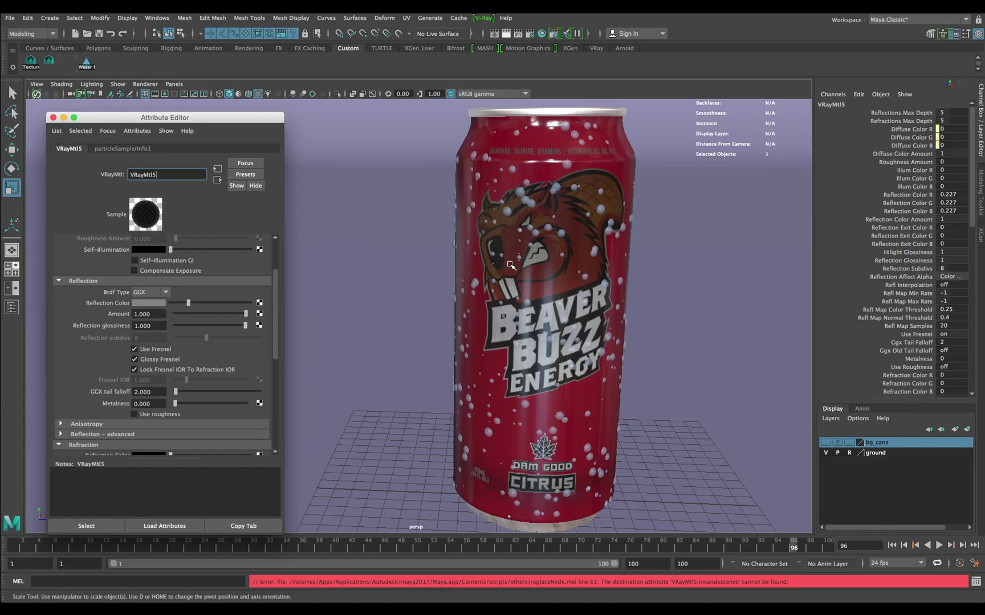
{"action": "scroll", "coordinate": [223, 332], "scroll_direction": "down", "scroll_amount": 3}
{"action": "scroll", "coordinate": [222, 332], "scroll_direction": "down", "scroll_amount": 1}
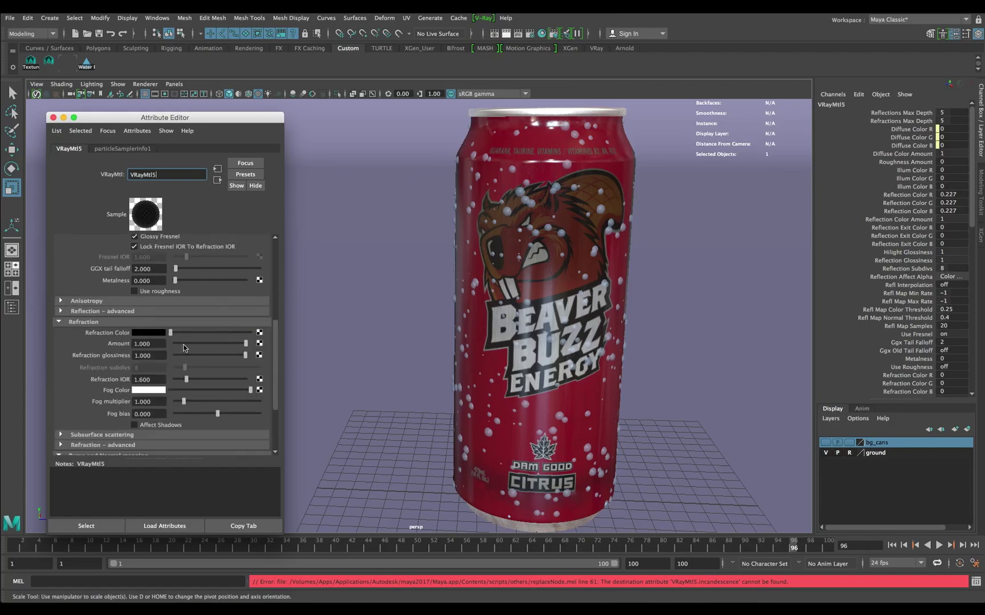
{"action": "left_click_drag", "start_coordinate": [190, 333], "coordinate": [257, 335]}
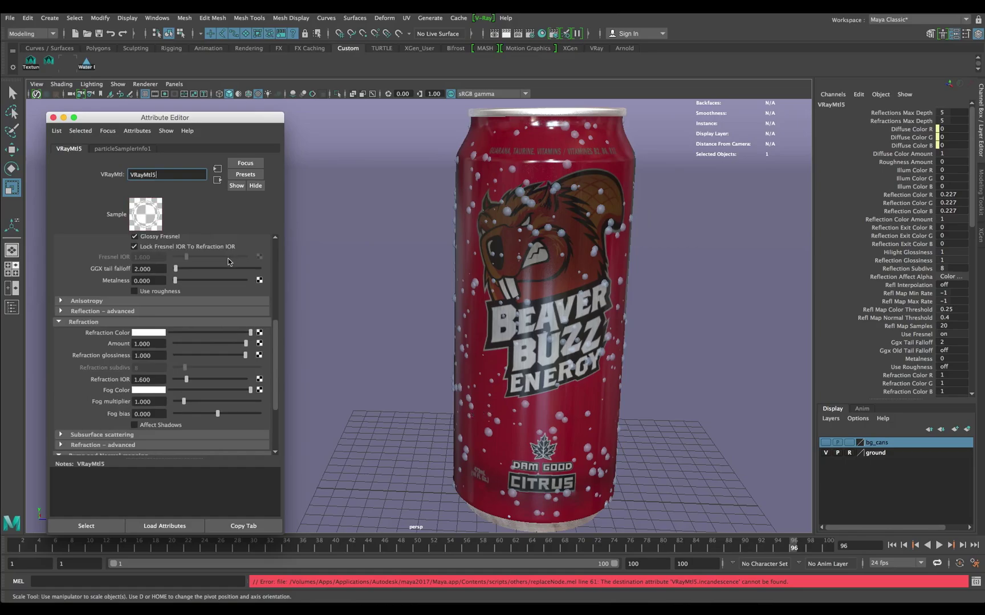
- Rename the water material as vray_precipitation and close its attributes
{"action": "left_click_drag", "start_coordinate": [173, 174], "coordinate": [125, 197]}
{"action": "type", "text": "vray_precipitation"}
{"action": "key", "text": "Return"}
{"action": "left_click", "coordinate": [53, 117]}
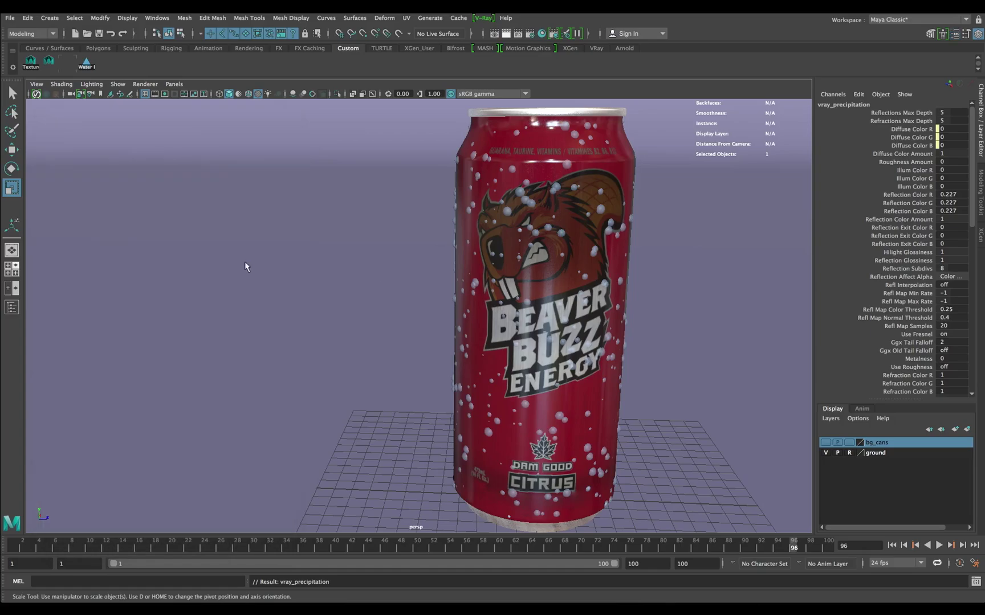
{"action": "left_click_drag", "start_coordinate": [504, 262], "coordinate": [521, 228], "text": "alt"}
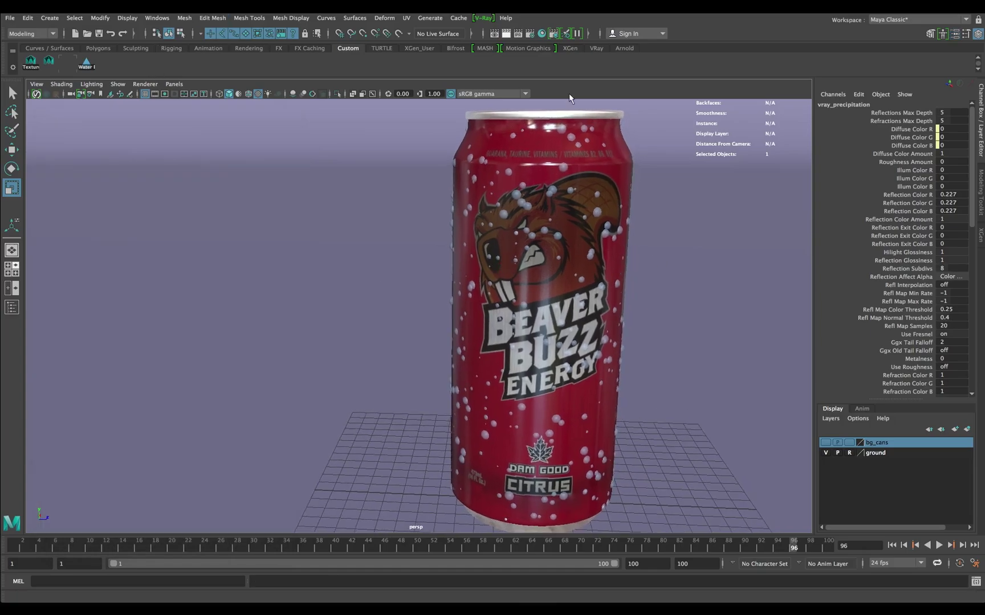
- Check the V-Ray environment overrides in the render settings and the HDRI image file used as background texture
{"action": "left_click", "coordinate": [530, 34]}
{"action": "left_click", "coordinate": [209, 140]}
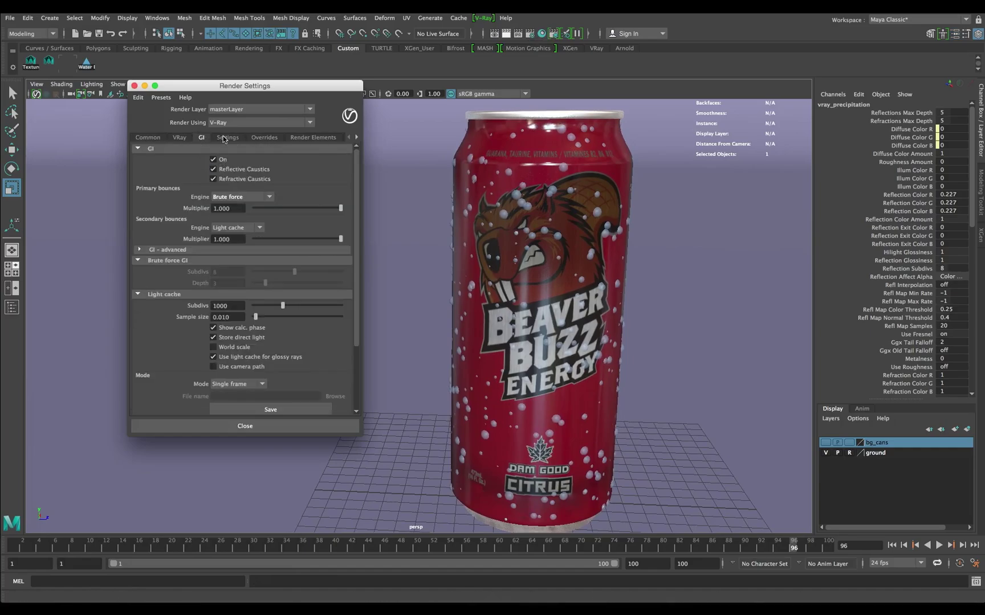
{"action": "left_click", "coordinate": [264, 137]}
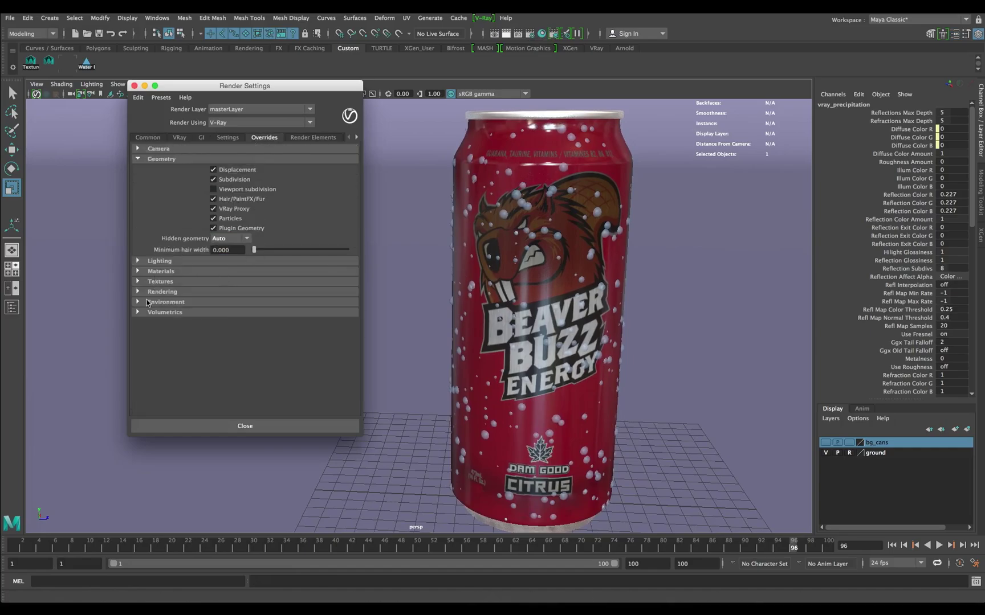
{"action": "left_click", "coordinate": [153, 302]}
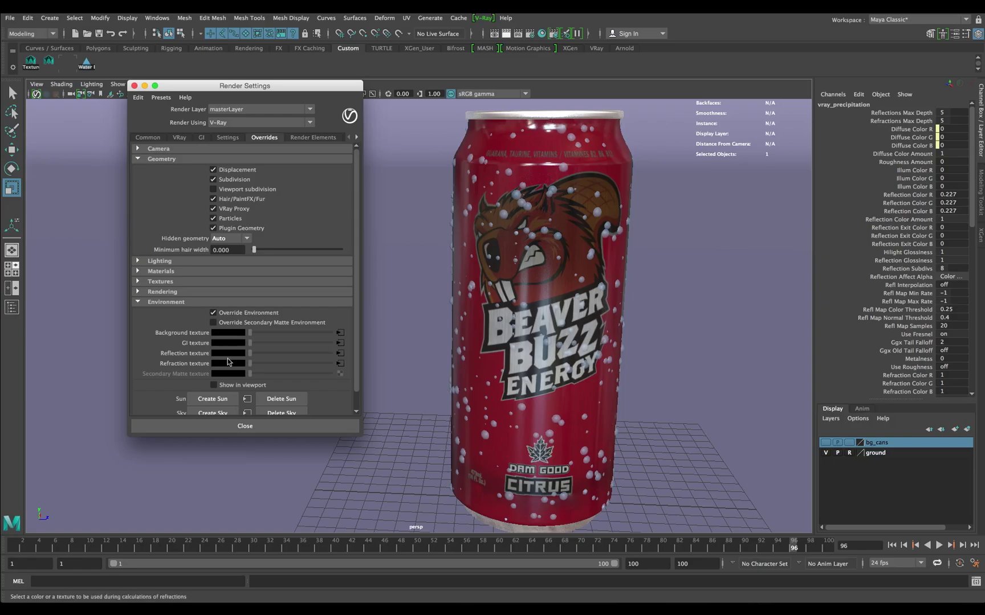
{"action": "left_click", "coordinate": [340, 333]}
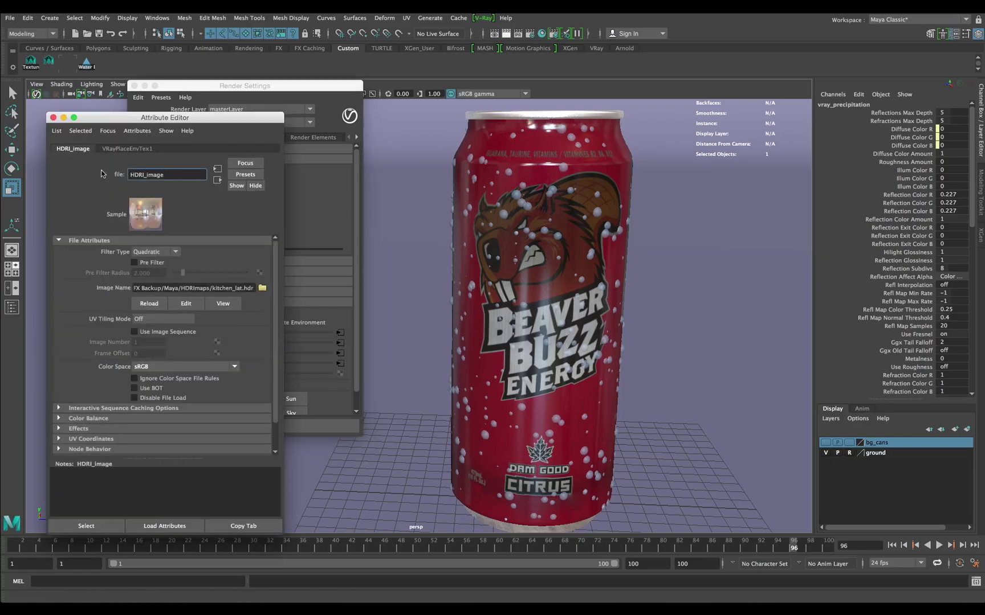
{"action": "left_click", "coordinate": [53, 118]}
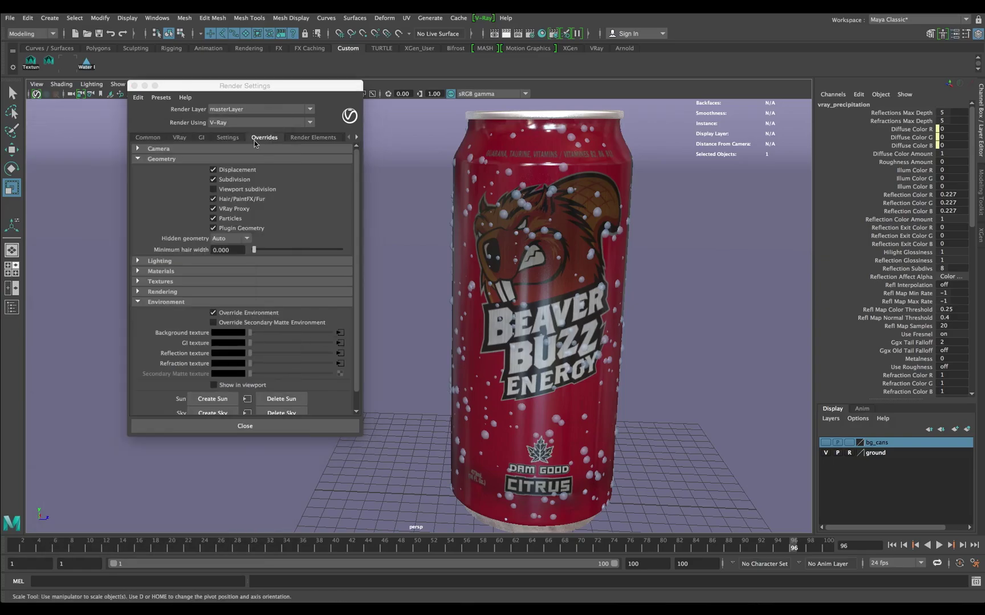
{"action": "left_click", "coordinate": [133, 86]}
- Render the can with V-Ray and examine the refractive water drops up close in the frame buffer
{"action": "key", "text": "f"}
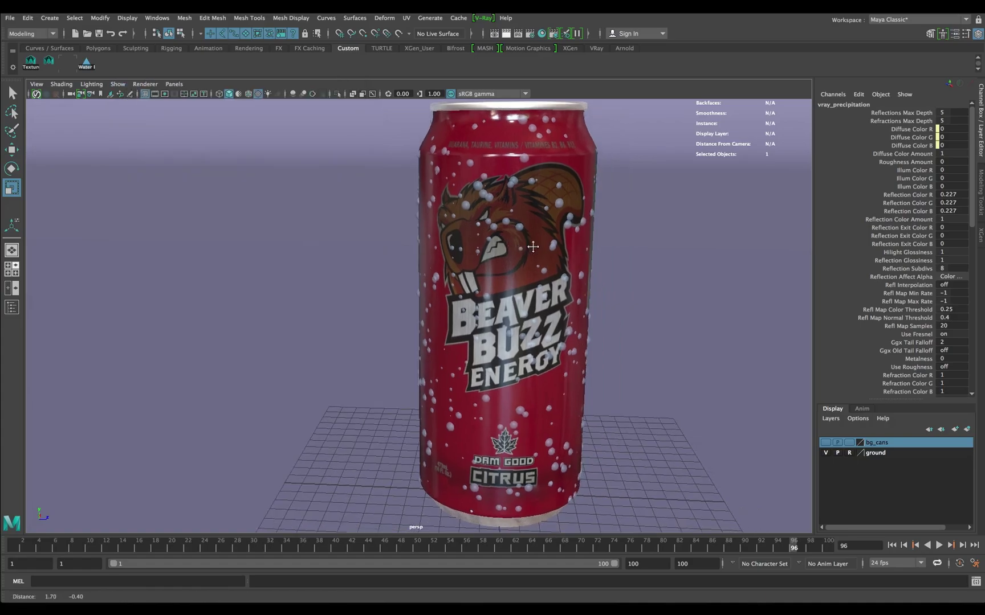
{"action": "left_click", "coordinate": [506, 34]}
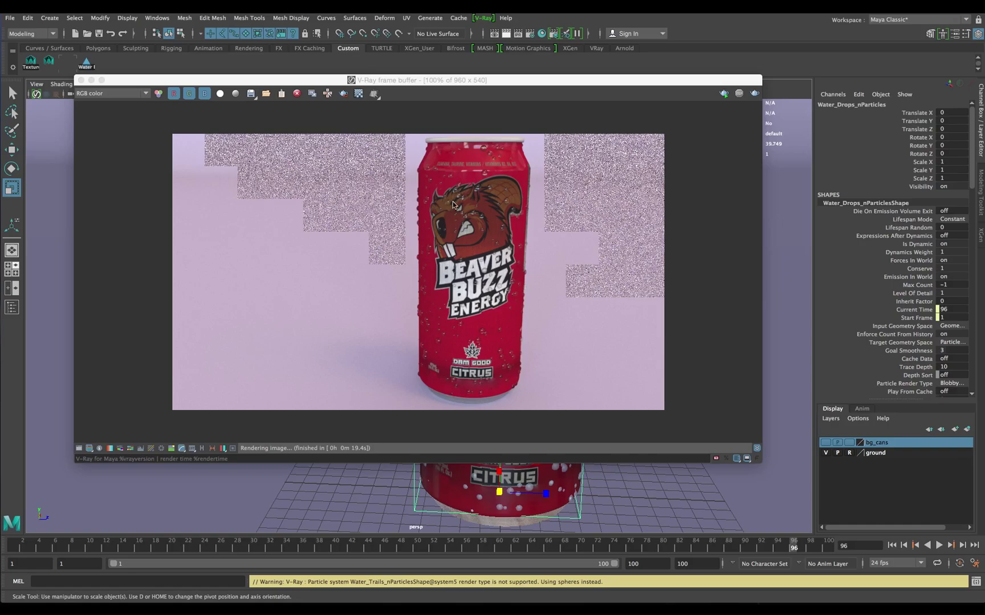
{"action": "scroll", "coordinate": [448, 204], "scroll_direction": "up", "scroll_amount": 1}
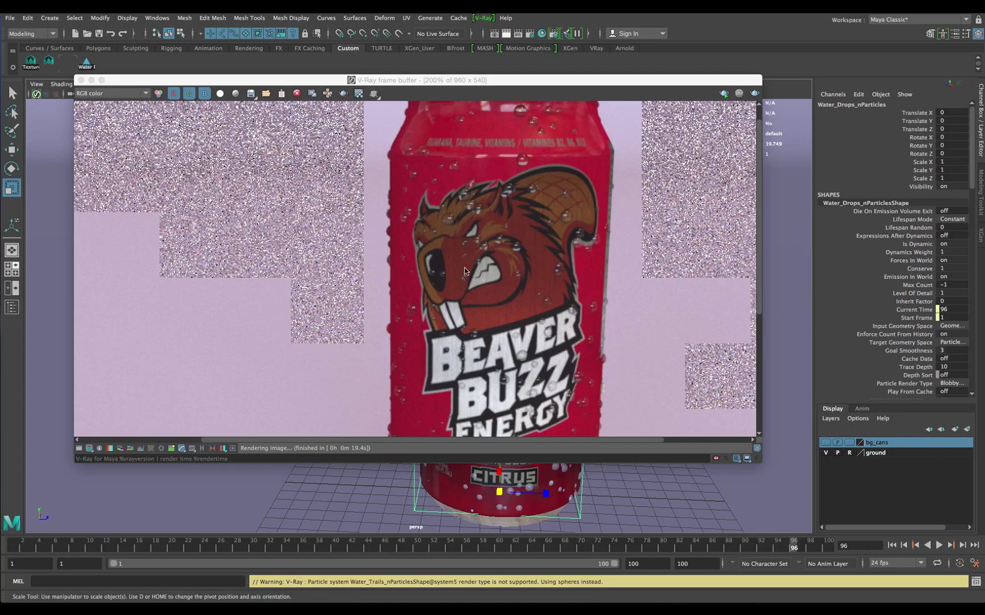
{"action": "scroll", "coordinate": [465, 266], "scroll_direction": "down", "scroll_amount": 1}
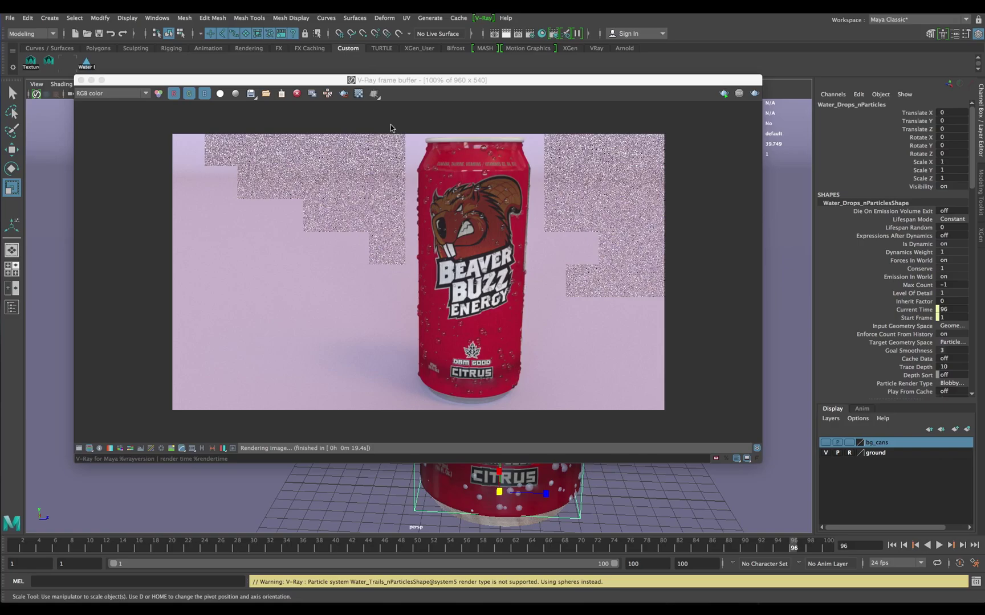
{"action": "left_click", "coordinate": [80, 80]}
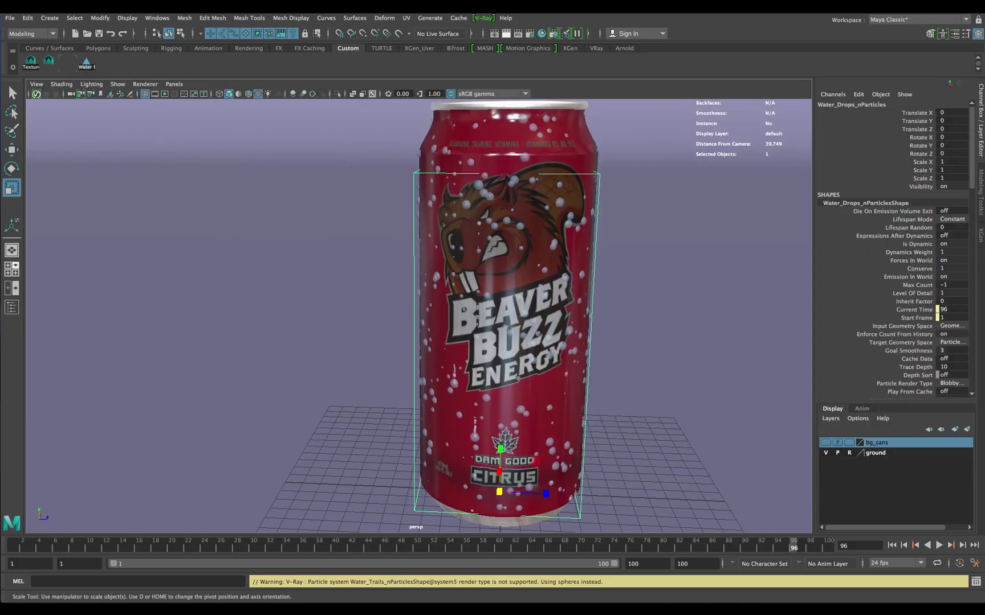
- Reopen the Water Drops tool and toggle the water drops' visibility, leaving them shown
{"action": "left_click", "coordinate": [86, 62]}
{"action": "left_click", "coordinate": [138, 416]}
{"action": "left_click", "coordinate": [138, 416]}
{"action": "left_click", "coordinate": [138, 416]}
{"action": "left_click", "coordinate": [138, 416]}
- Play the simulation from the first frame and stop it at frame 36
{"action": "left_click", "coordinate": [892, 545]}
{"action": "left_click", "coordinate": [940, 545]}
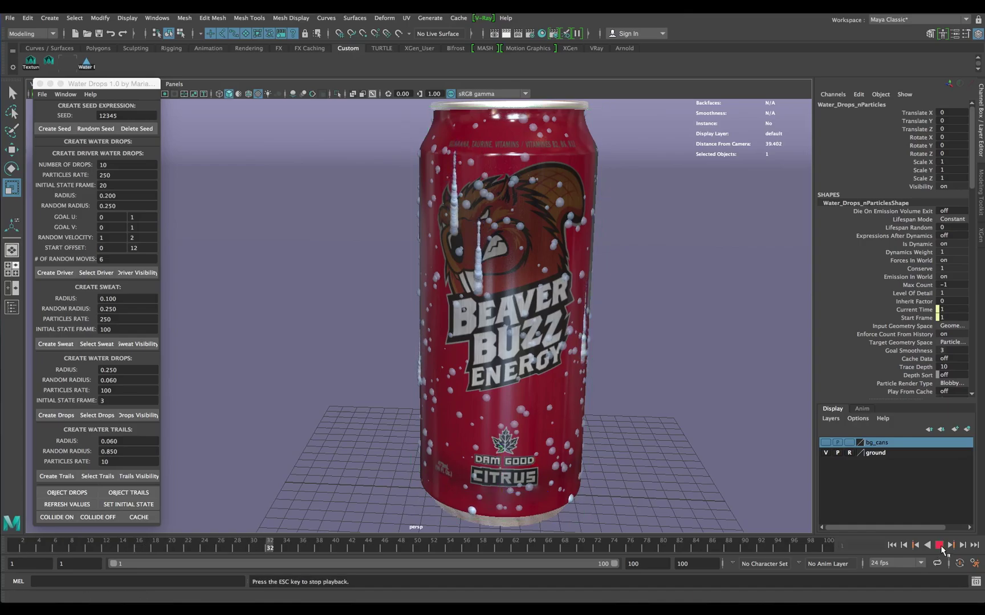
{"action": "left_click", "coordinate": [939, 546]}
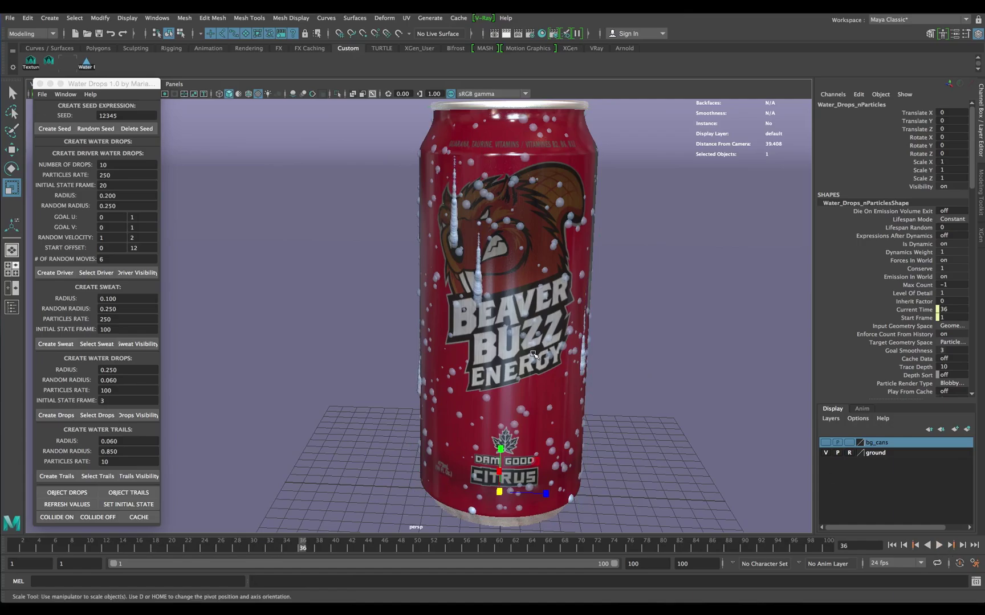
- Convert the water drops nParticles to a polygon mesh
{"action": "scroll", "coordinate": [636, 295], "scroll_direction": "up", "scroll_amount": 5}
{"action": "middle_click_drag", "start_coordinate": [636, 295], "coordinate": [599, 379], "text": "alt"}
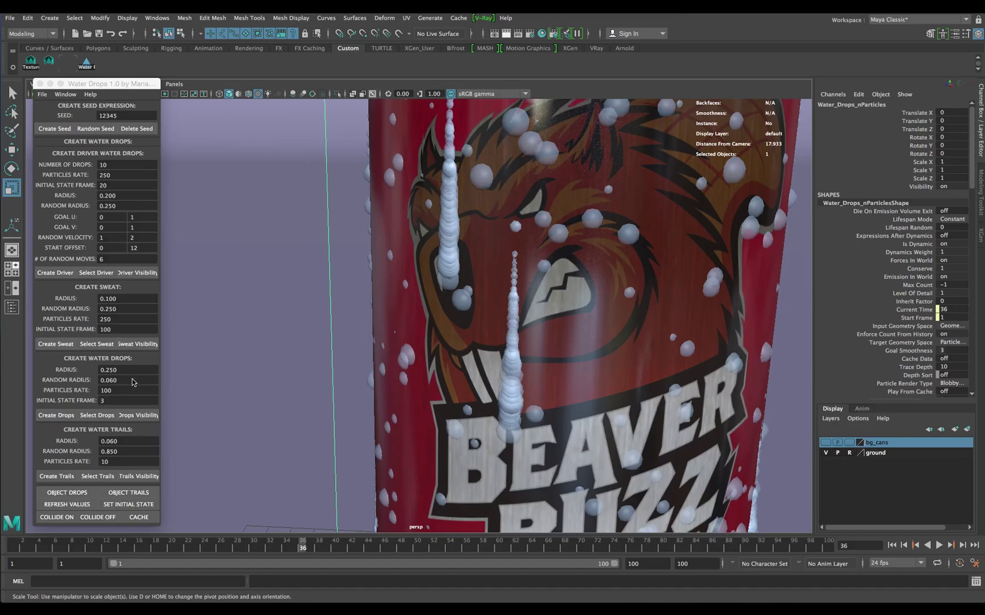
{"action": "key", "text": "ctrl+a"}
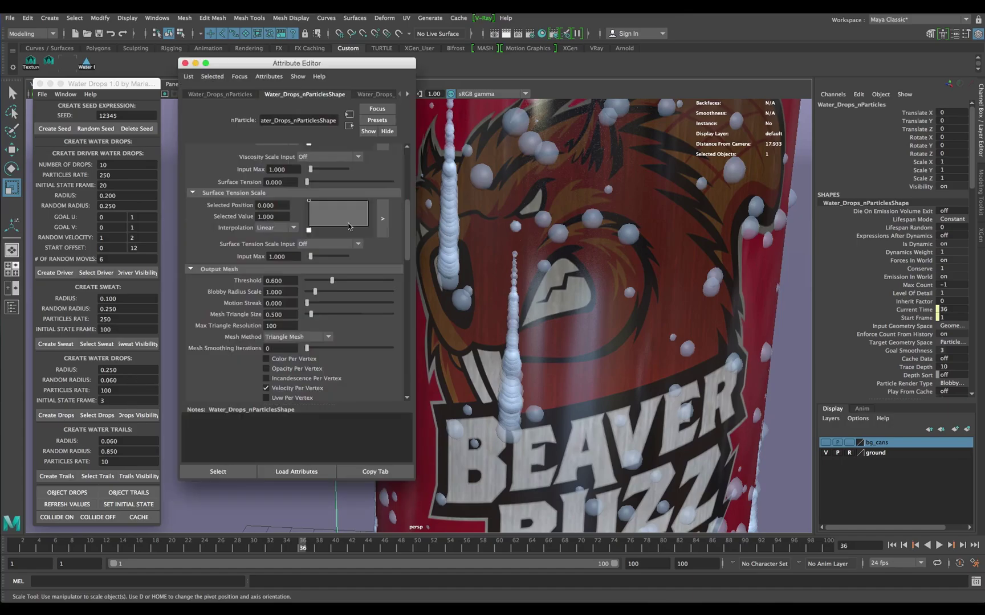
{"action": "double_click", "coordinate": [291, 118]}
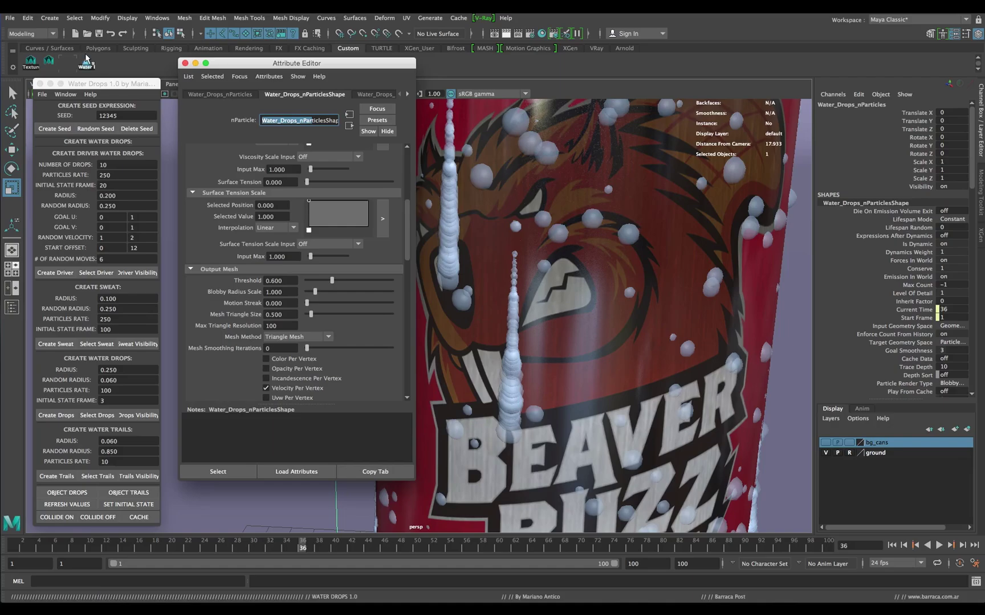
{"action": "left_click", "coordinate": [100, 18]}
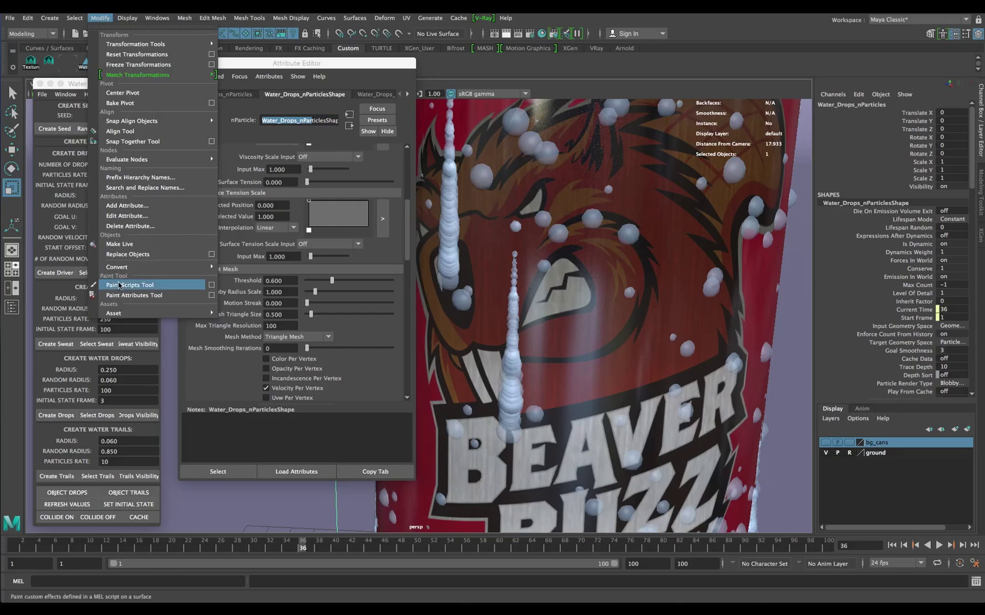
{"action": "mouse_move", "coordinate": [119, 272]}
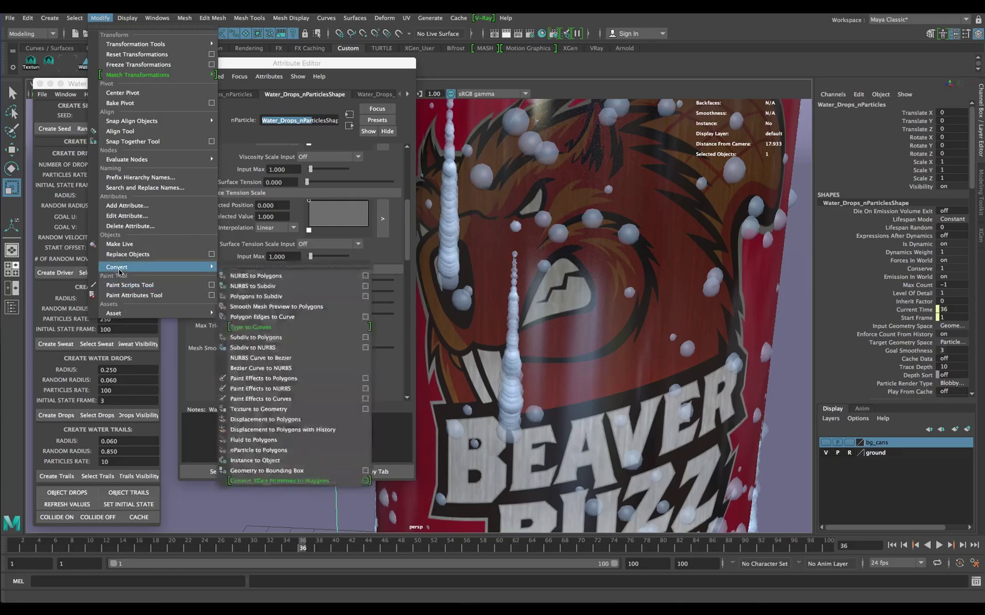
{"action": "left_click", "coordinate": [279, 451]}
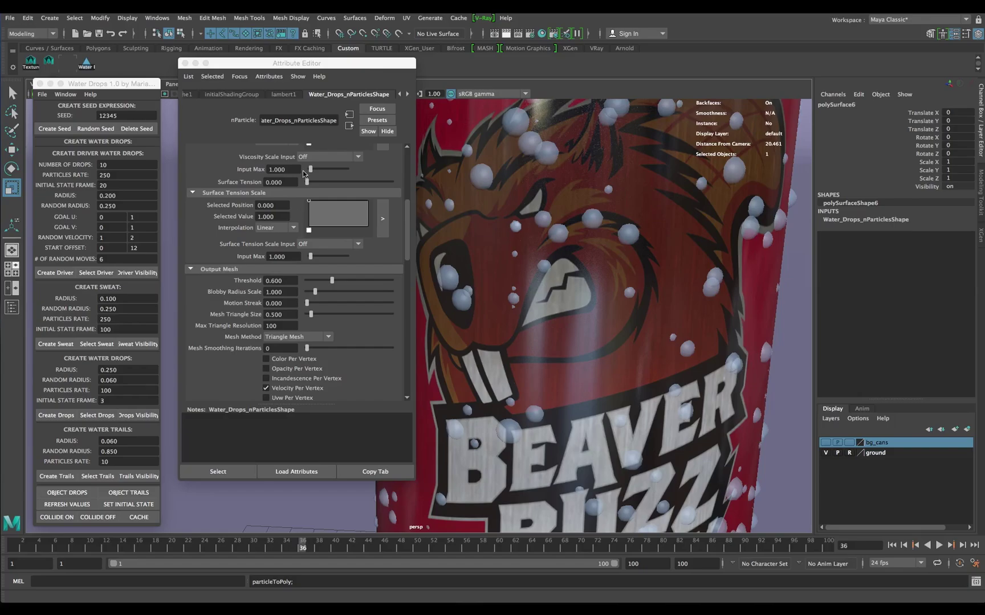
- Try a Blobby Radius Scale of 2.317 and a Threshold of 0.634 in the drops' Output Mesh settings
{"action": "left_click", "coordinate": [345, 94]}
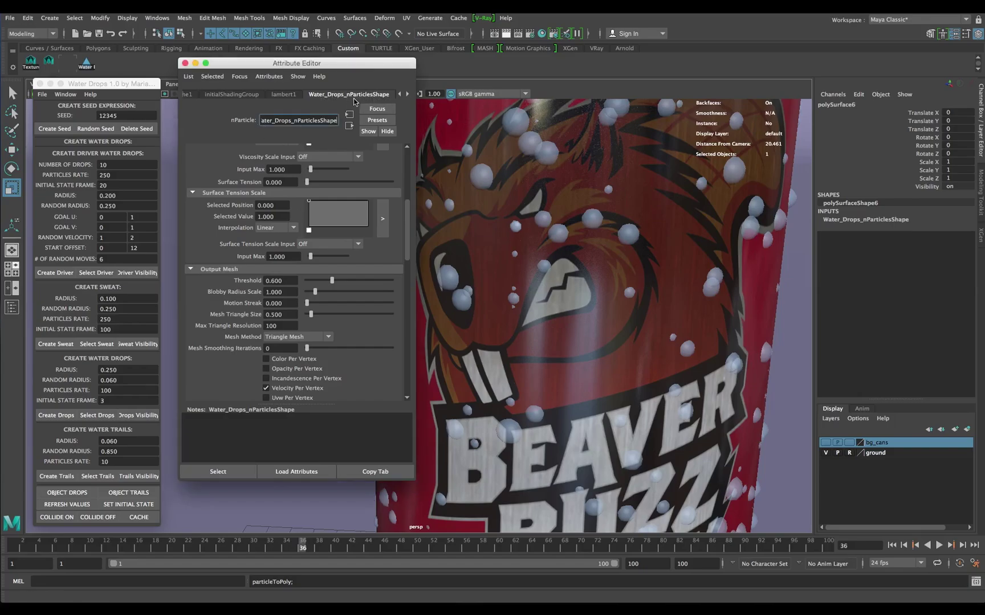
{"action": "left_click", "coordinate": [191, 269]}
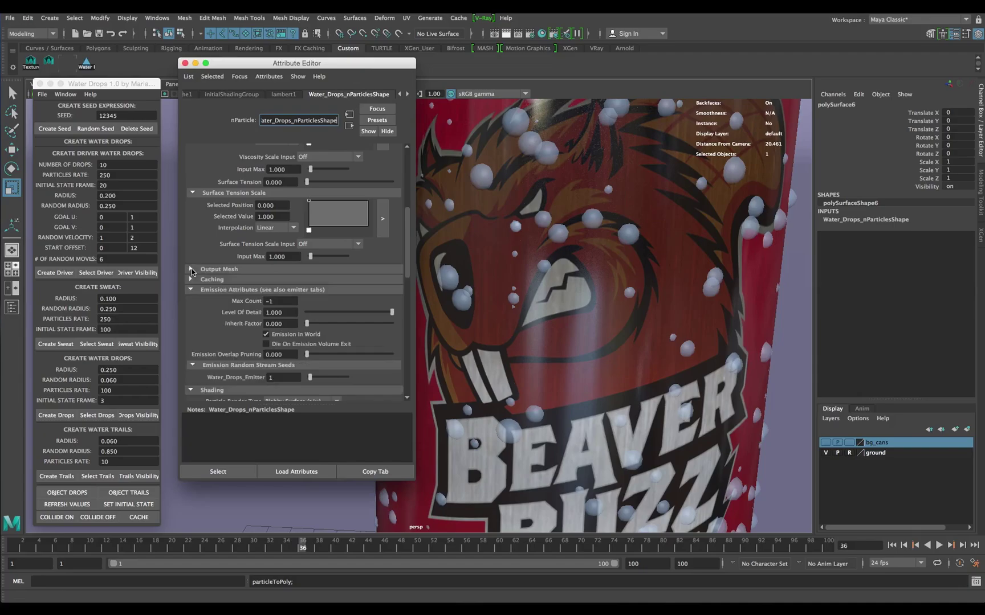
{"action": "left_click", "coordinate": [192, 269]}
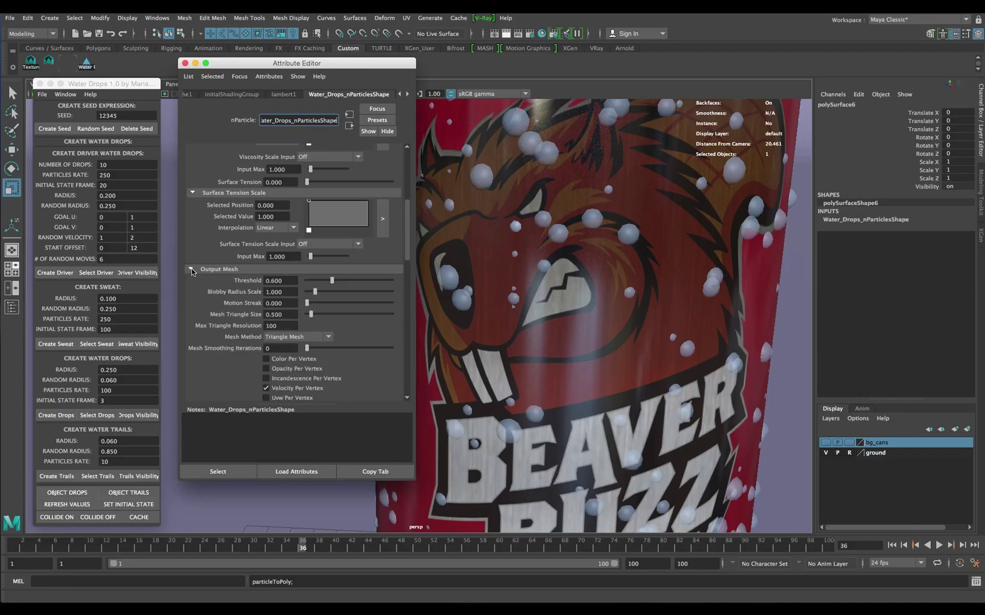
{"action": "left_click_drag", "start_coordinate": [284, 66], "coordinate": [211, 54]}
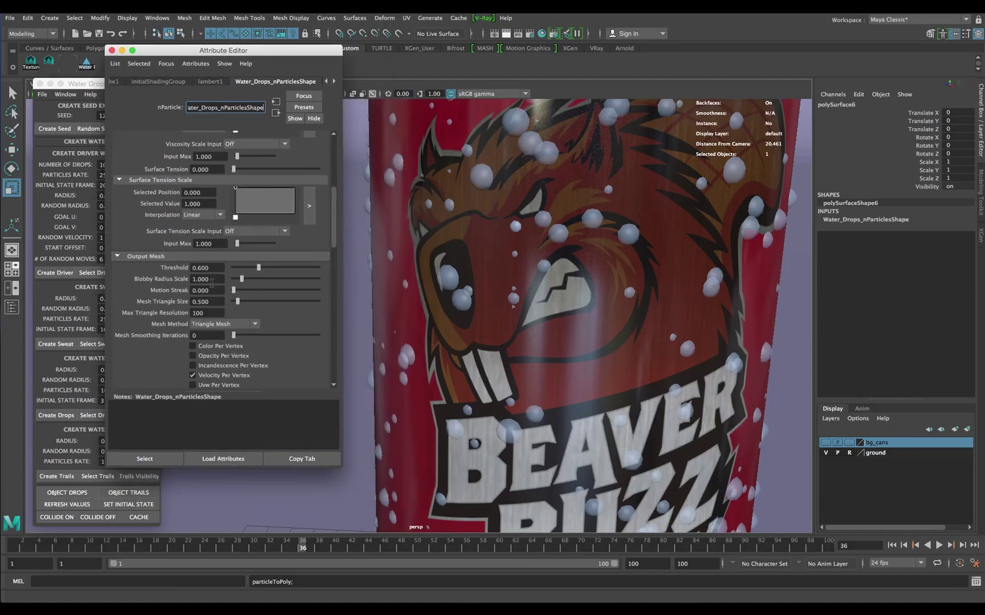
{"action": "left_click", "coordinate": [240, 280]}
{"action": "left_click_drag", "start_coordinate": [243, 280], "coordinate": [260, 271]}
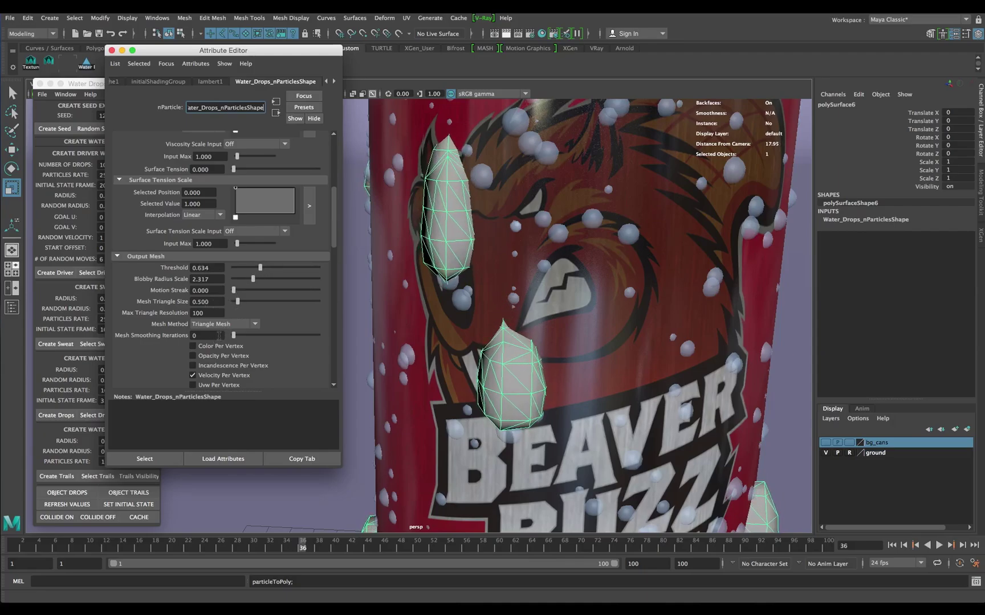
- Set the drops' Mesh Smoothing Iterations to 1 and Mesh Triangle Size to 0.122, keeping the Triangle Mesh method
{"action": "left_click_drag", "start_coordinate": [232, 336], "coordinate": [251, 337]}
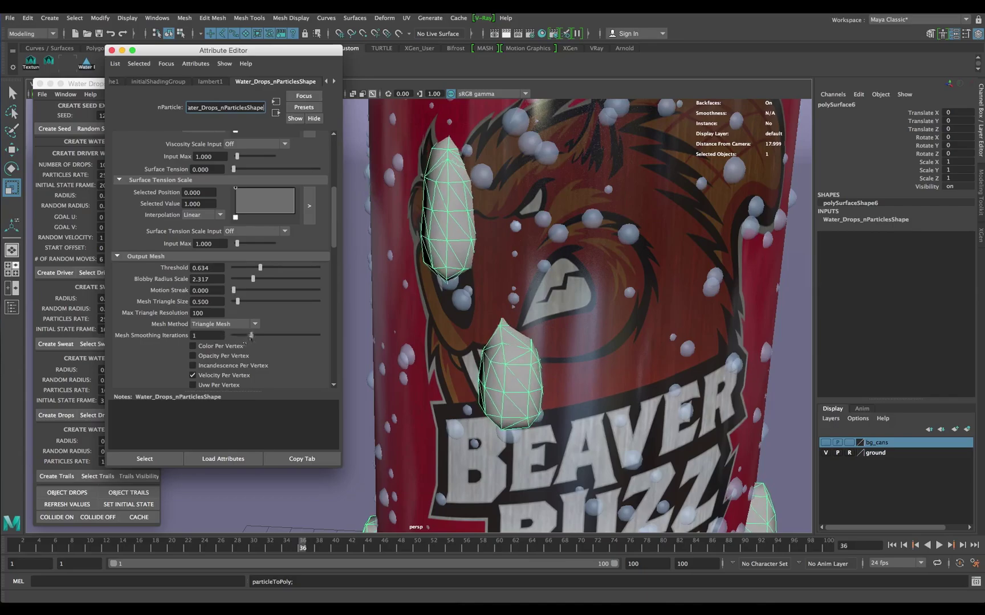
{"action": "left_click", "coordinate": [220, 325]}
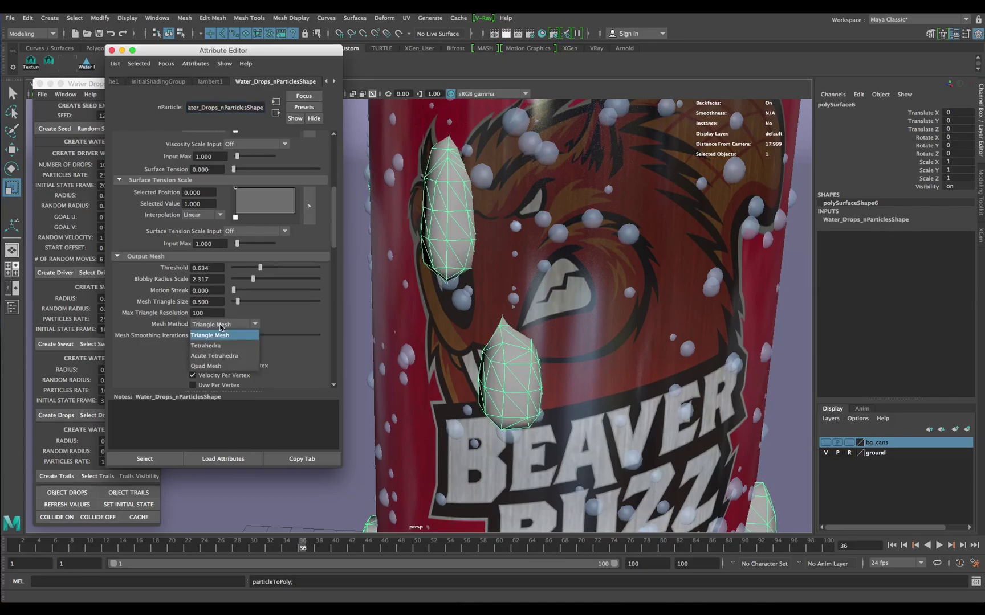
{"action": "left_click", "coordinate": [221, 327]}
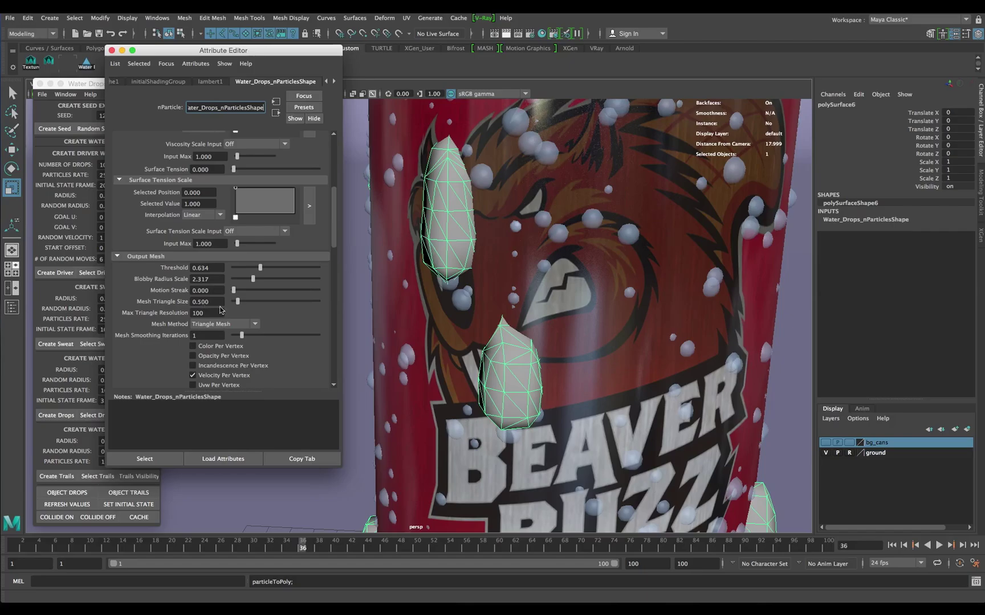
{"action": "left_click_drag", "start_coordinate": [232, 300], "coordinate": [233, 305]}
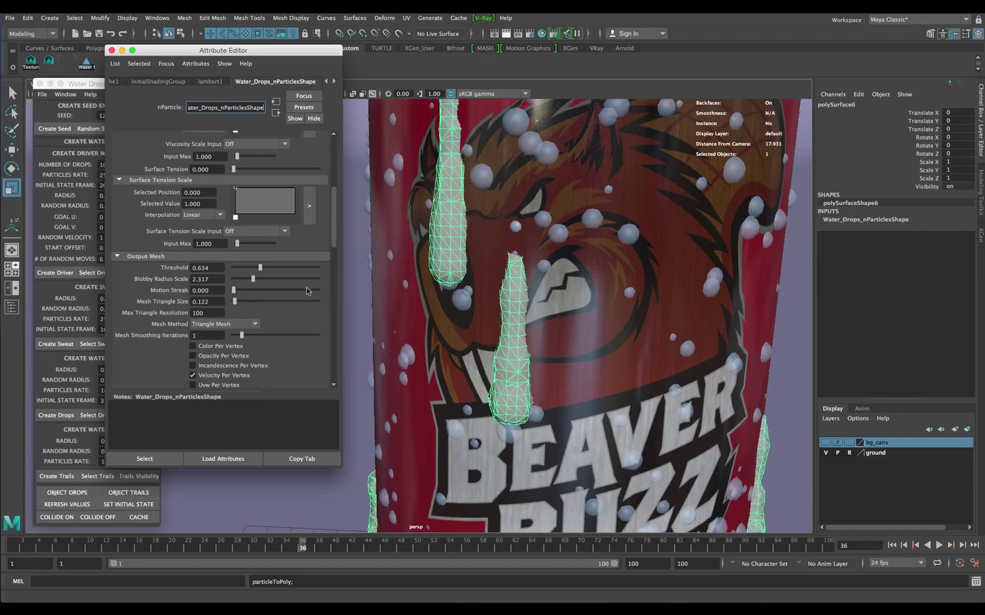
- Try a Blobby Radius Scale of 1.646 and a Mesh Triangle Size of 0.100 for the drop mesh
{"action": "scroll", "coordinate": [516, 255], "scroll_direction": "down", "scroll_amount": 5}
{"action": "left_click_drag", "start_coordinate": [515, 254], "coordinate": [510, 257], "text": "alt"}
{"action": "left_click_drag", "start_coordinate": [254, 280], "coordinate": [247, 279]}
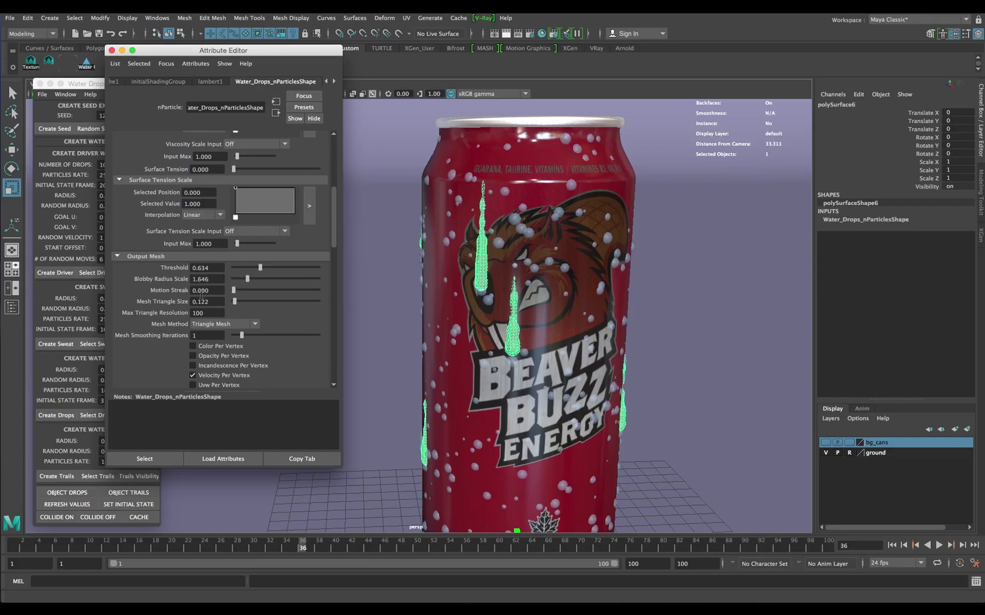
{"action": "left_click_drag", "start_coordinate": [234, 302], "coordinate": [211, 303]}
{"action": "type", "text": "0"}
{"action": "key", "text": "Return"}
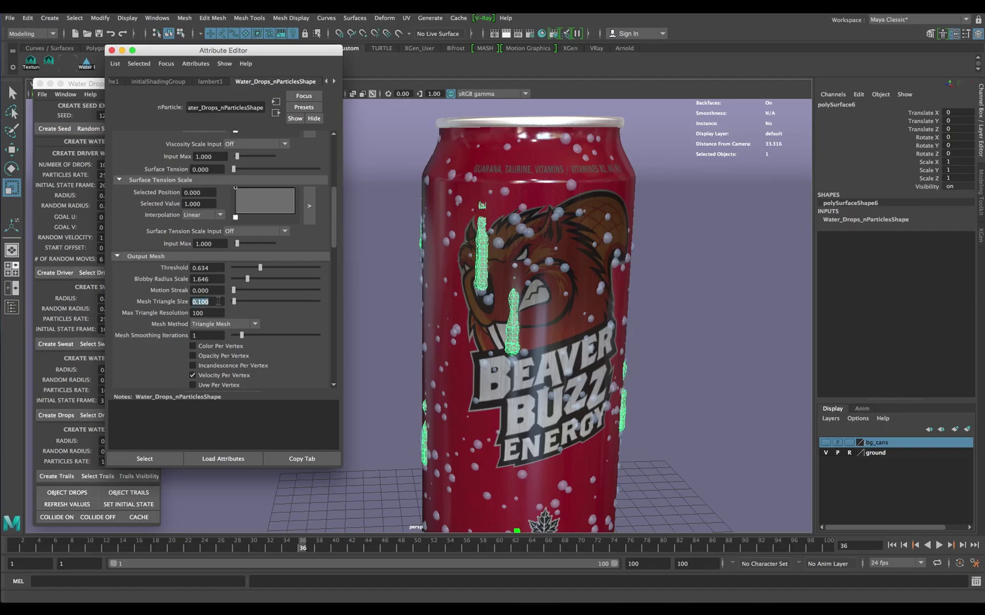
- Set the drop mesh's triangle size to 0.122, Threshold to 0.610 and Blobby Radius Scale to 1.585
{"action": "left_click_drag", "start_coordinate": [234, 302], "coordinate": [235, 303]}
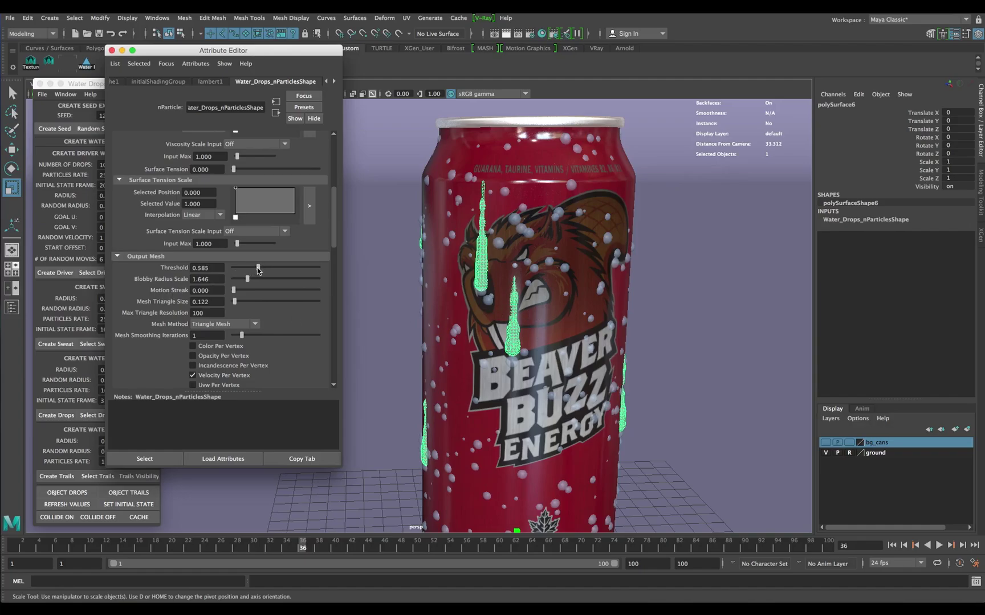
{"action": "mouse_move", "coordinate": [251, 267]}
{"action": "left_mouse_down"}
{"action": "mouse_move", "coordinate": [262, 268]}
{"action": "mouse_move", "coordinate": [247, 279]}
{"action": "left_mouse_up"}
{"action": "left_click_drag", "start_coordinate": [444, 359], "coordinate": [362, 322], "text": "alt"}
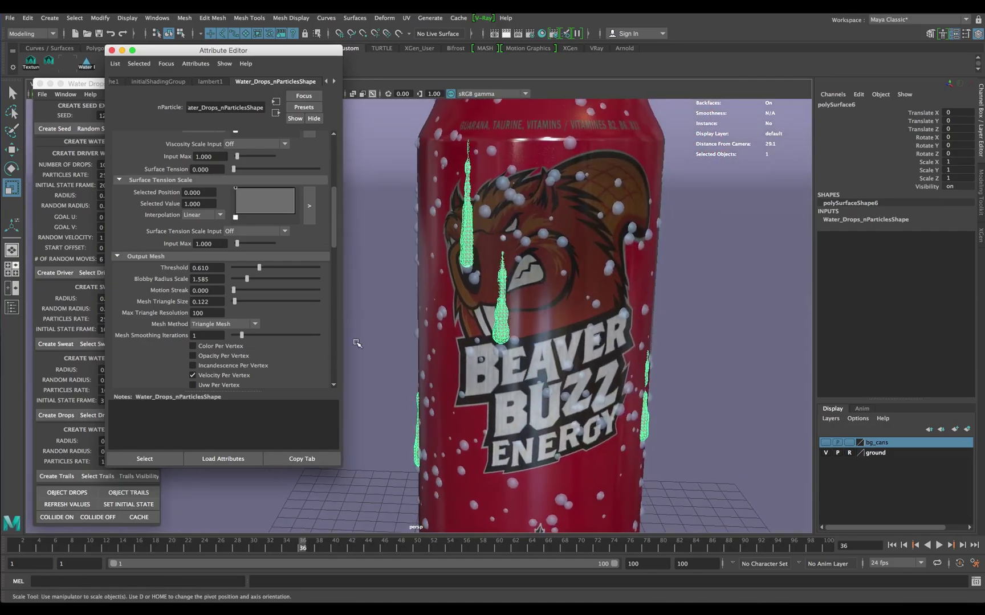
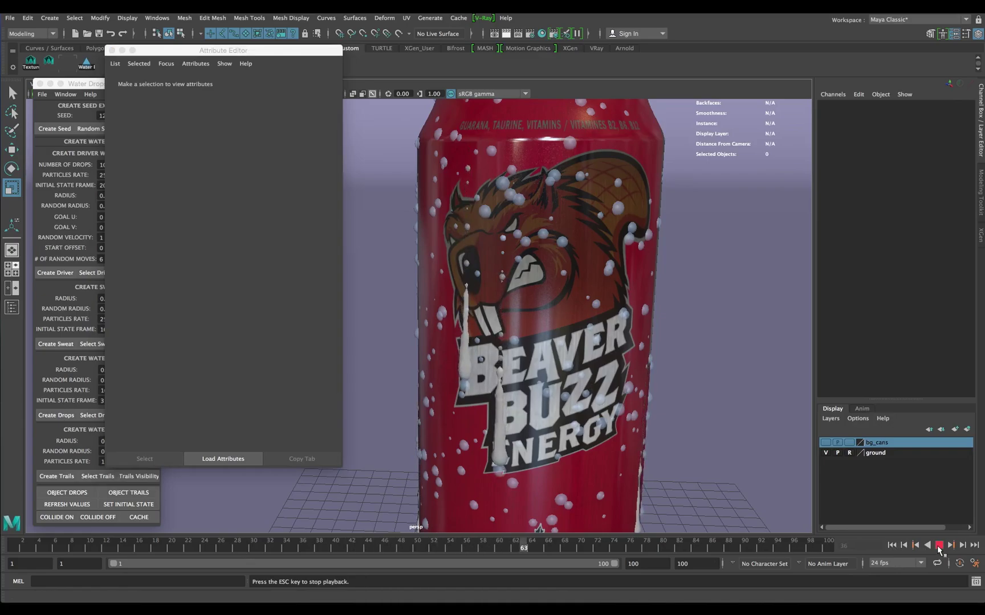
- Play the simulation, stop it at frame 68 and inspect the meshed drops running down the can
{"action": "left_click", "coordinate": [939, 546]}
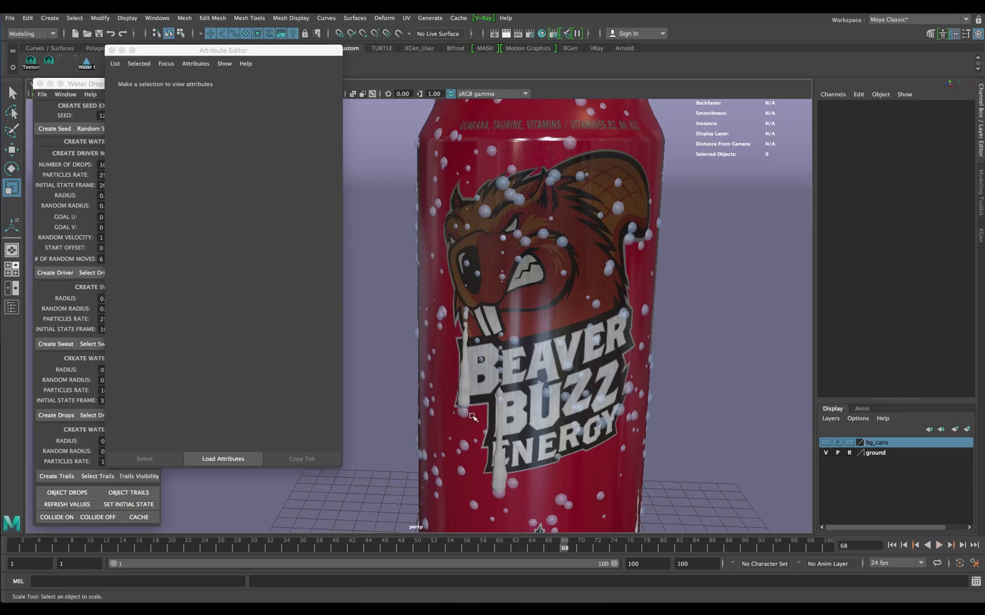
{"action": "left_click_drag", "start_coordinate": [164, 53], "coordinate": [226, 44]}
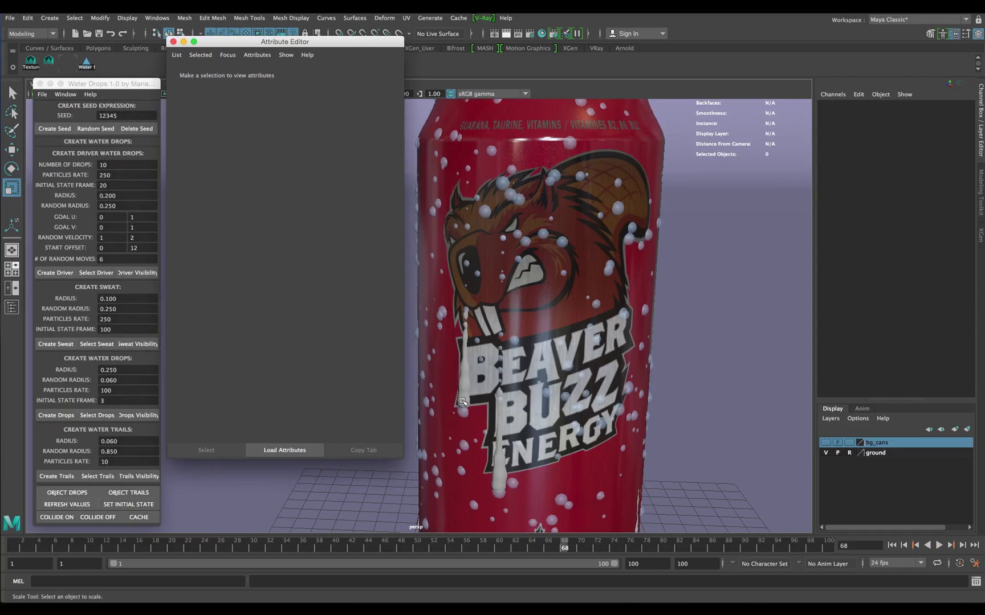
{"action": "left_click_drag", "start_coordinate": [463, 401], "coordinate": [591, 305], "text": "alt"}
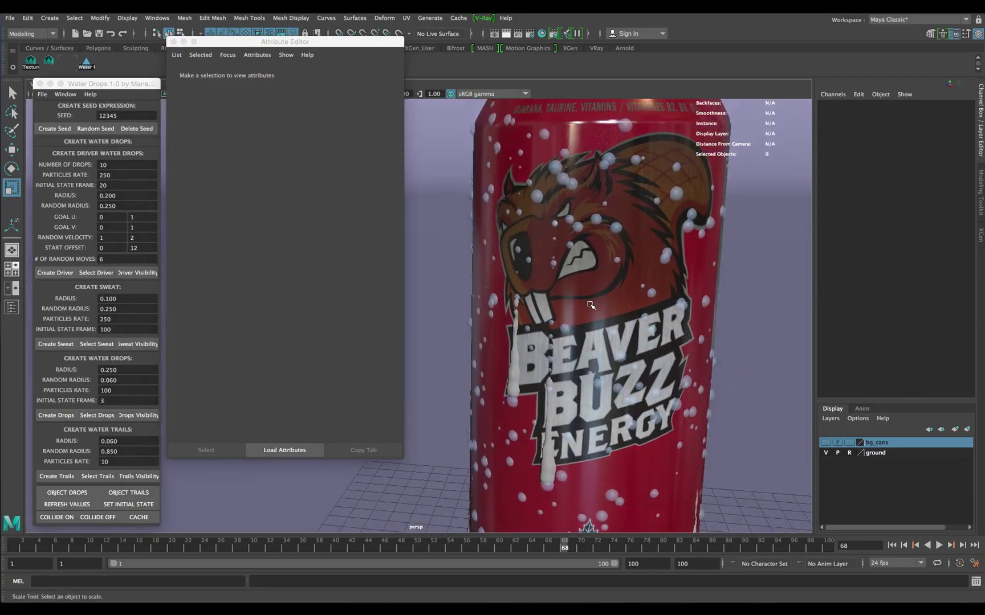
- Assign the existing V-Ray precipitation material to the polygon drop mesh in Hypershade
{"action": "left_click", "coordinate": [515, 375]}
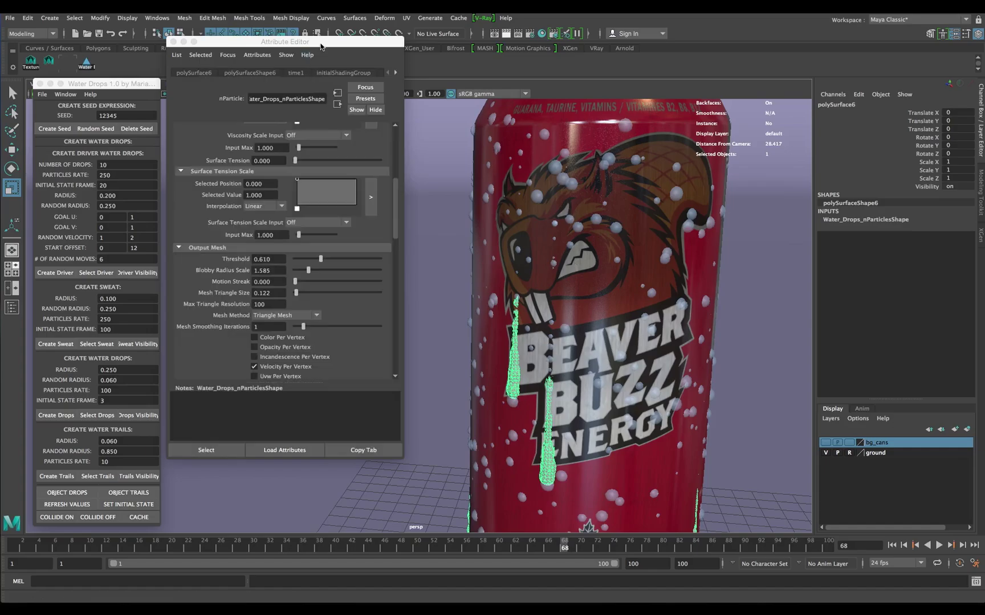
{"action": "left_click_drag", "start_coordinate": [320, 45], "coordinate": [284, 113]}
{"action": "left_click", "coordinate": [536, 36]}
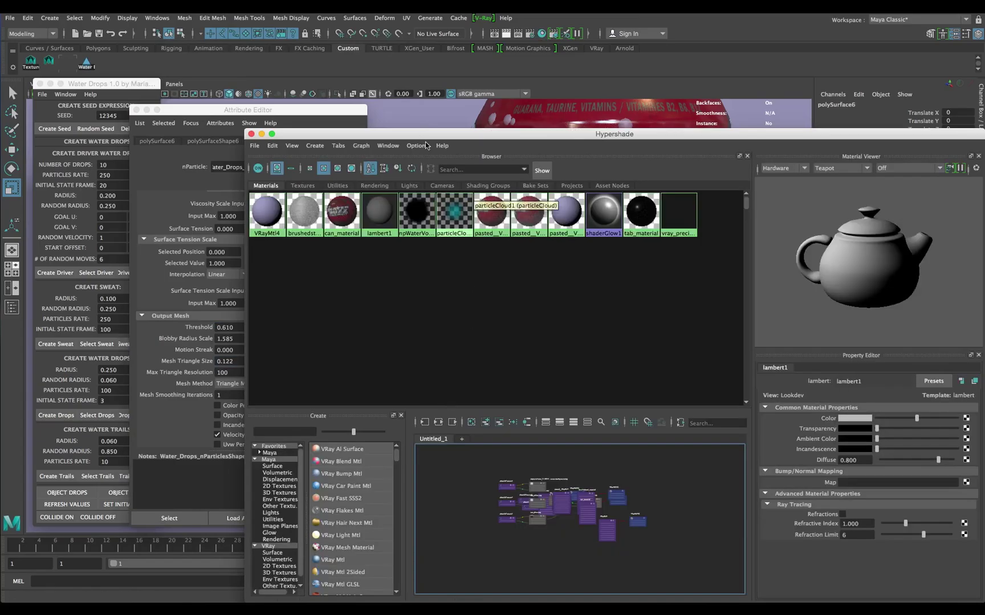
{"action": "left_click_drag", "start_coordinate": [490, 134], "coordinate": [571, 454]}
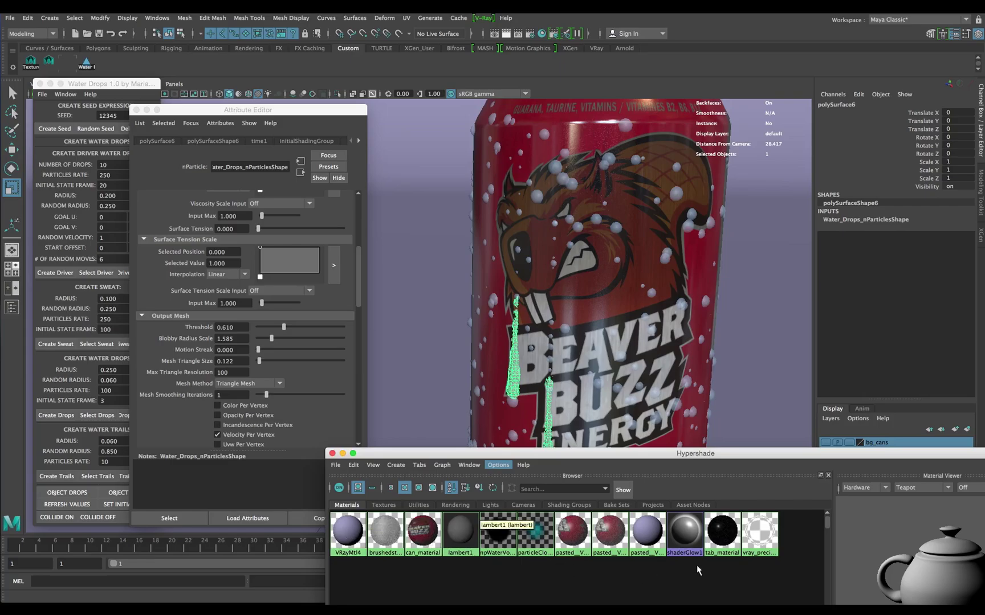
{"action": "right_click_drag", "start_coordinate": [762, 539], "coordinate": [752, 427]}
{"action": "left_click", "coordinate": [332, 454]}
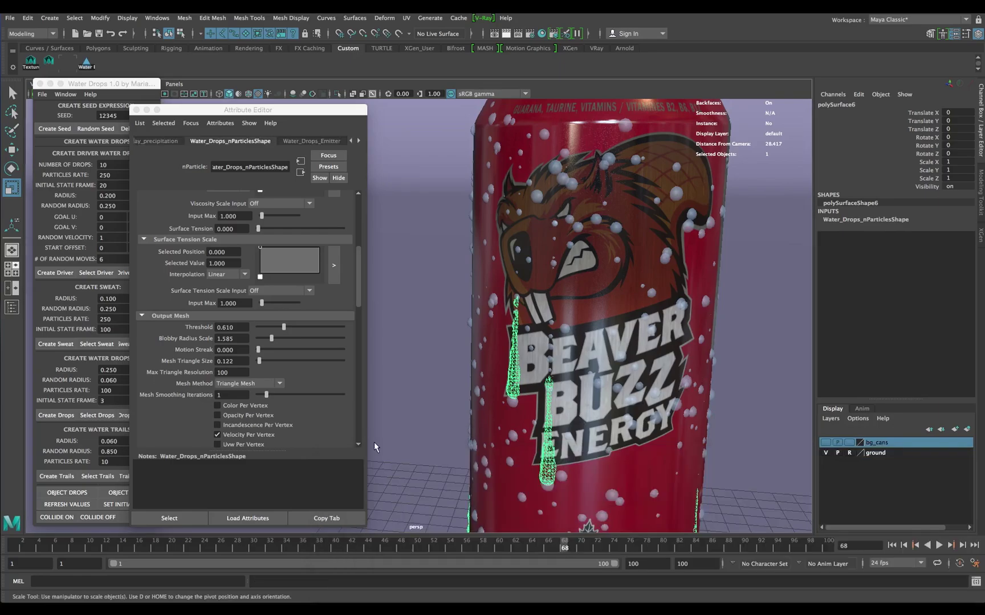
- Clear the selection, scrub the timeline back and play the simulation, stopping at frame 59
{"action": "left_click", "coordinate": [374, 443]}
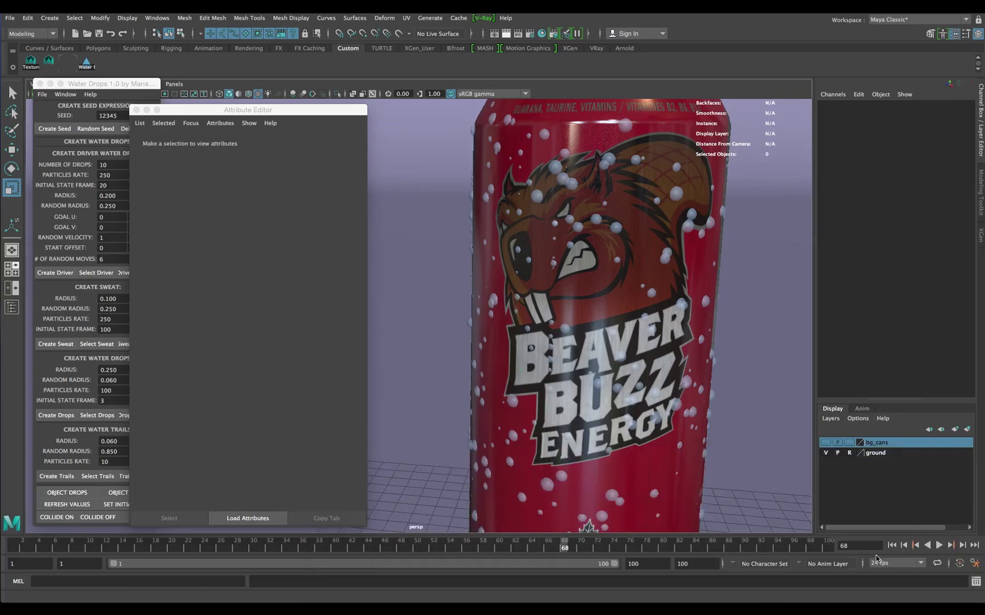
{"action": "left_click_drag", "start_coordinate": [734, 548], "coordinate": [397, 544]}
{"action": "left_click", "coordinate": [939, 545]}
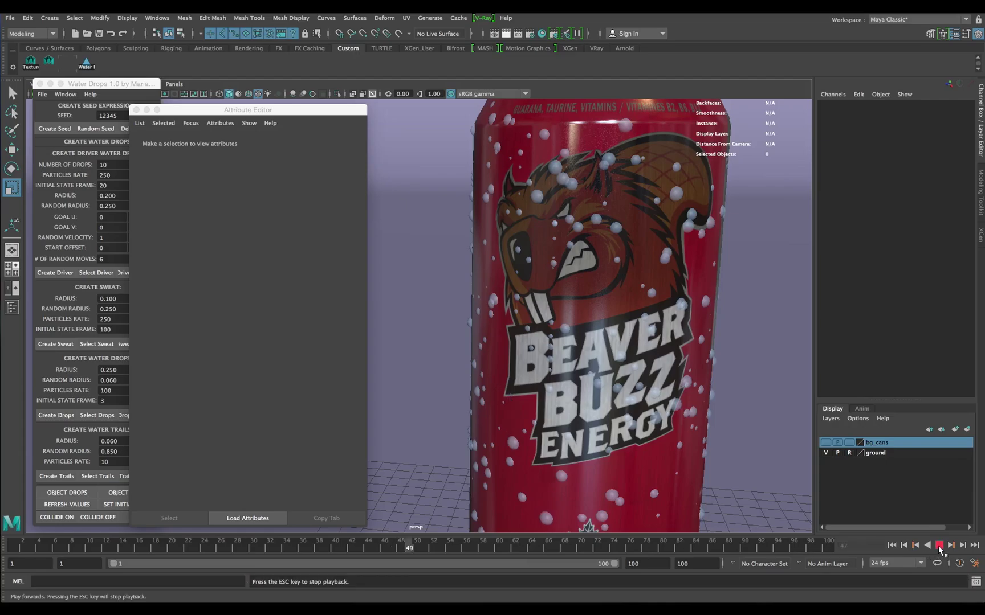
{"action": "key", "text": "Escape"}
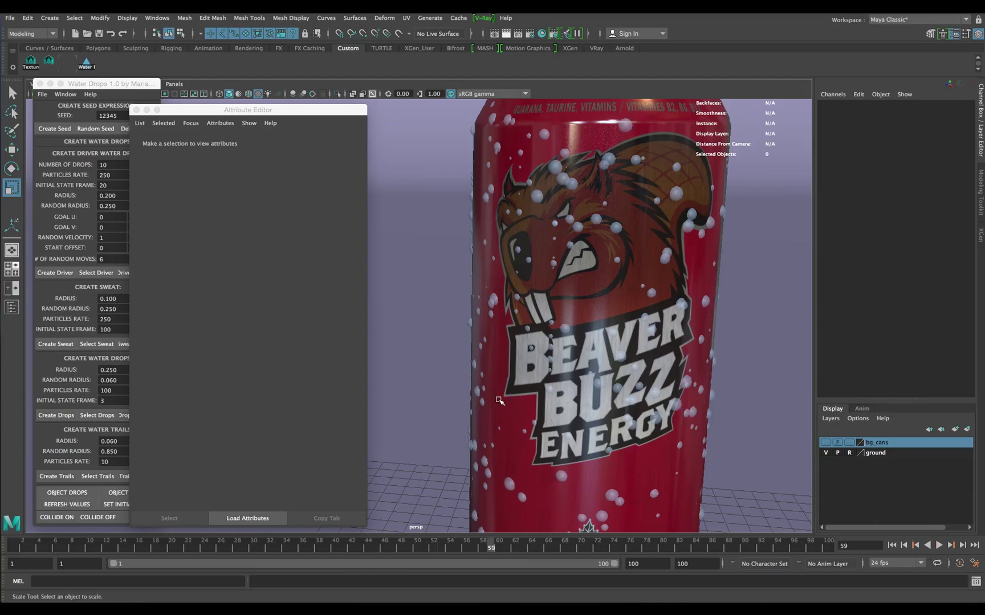
- Select the drop mesh, review the GI render settings and render the lower part of the can with V-Ray
{"action": "left_click", "coordinate": [499, 401]}
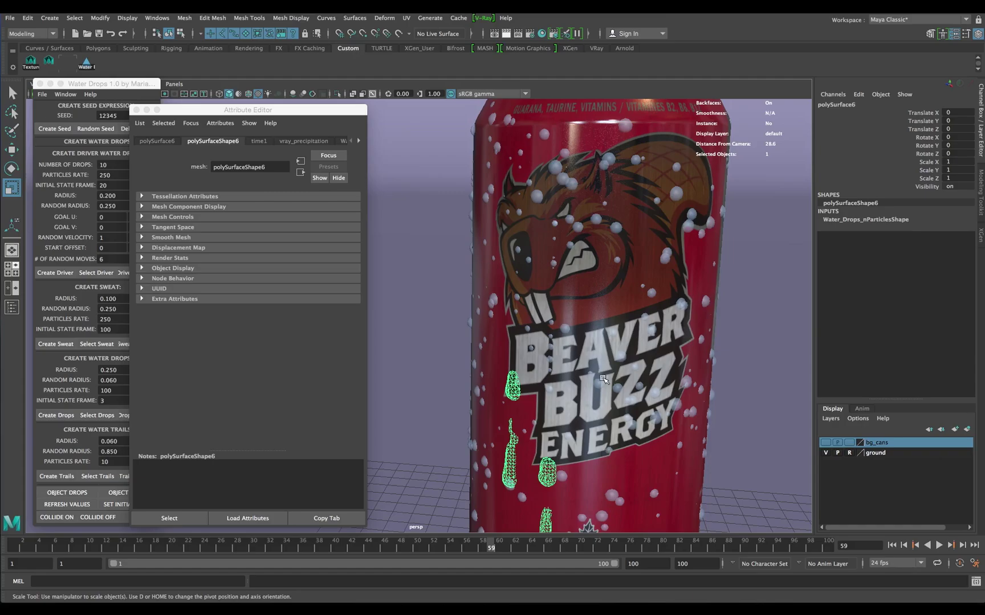
{"action": "scroll", "coordinate": [595, 365], "scroll_direction": "down", "scroll_amount": 3}
{"action": "scroll", "coordinate": [587, 350], "scroll_direction": "up", "scroll_amount": 3}
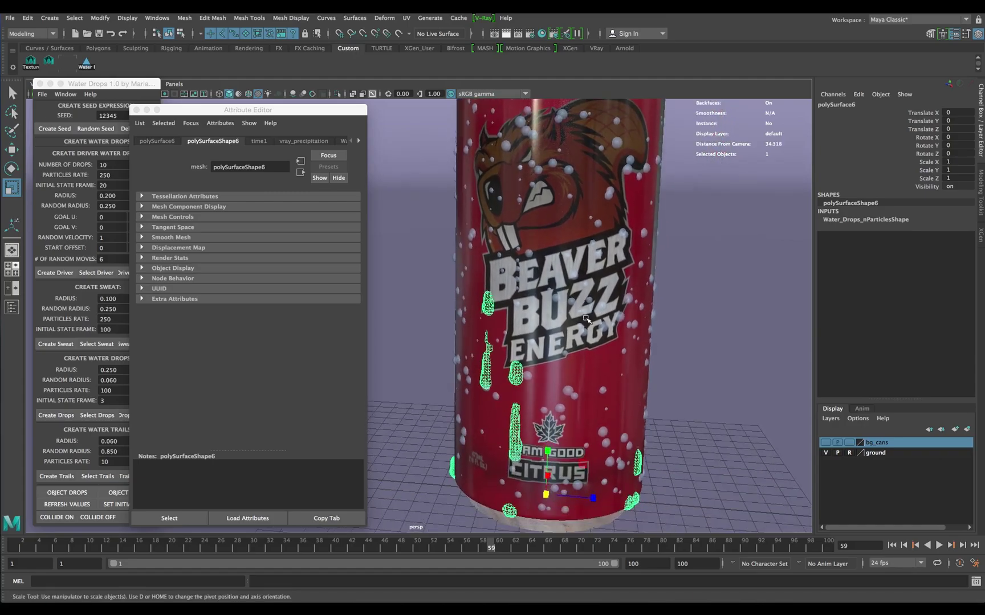
{"action": "left_click", "coordinate": [533, 35]}
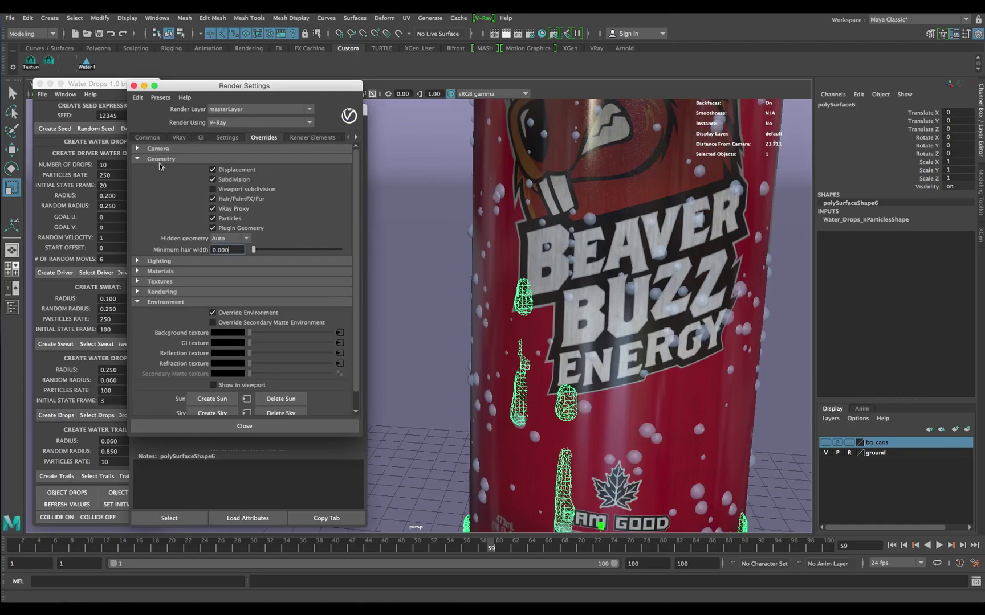
{"action": "left_click", "coordinate": [185, 141]}
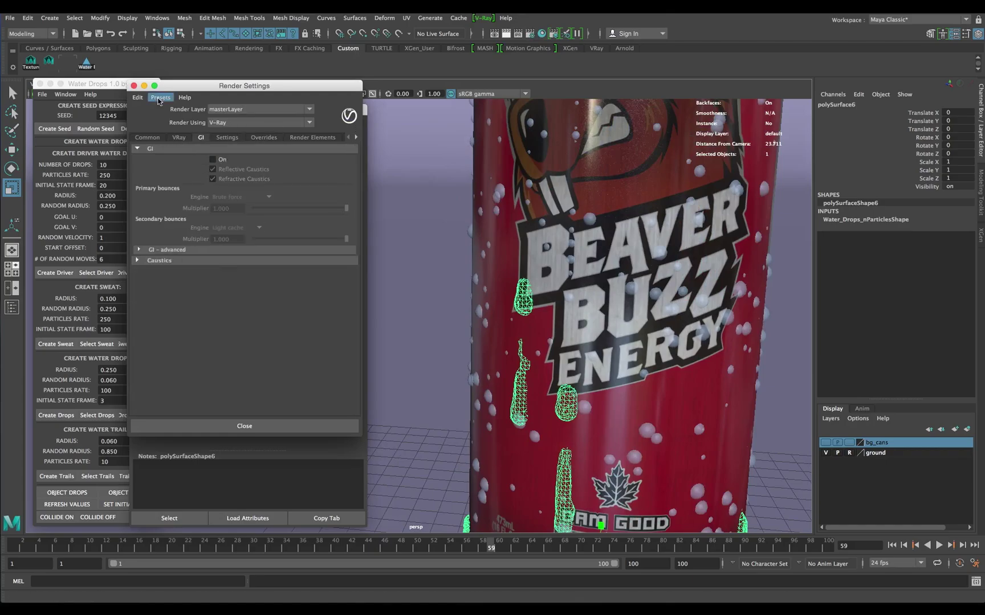
{"action": "left_click", "coordinate": [133, 85]}
{"action": "left_click_drag", "start_coordinate": [653, 310], "coordinate": [537, 251], "text": "alt"}
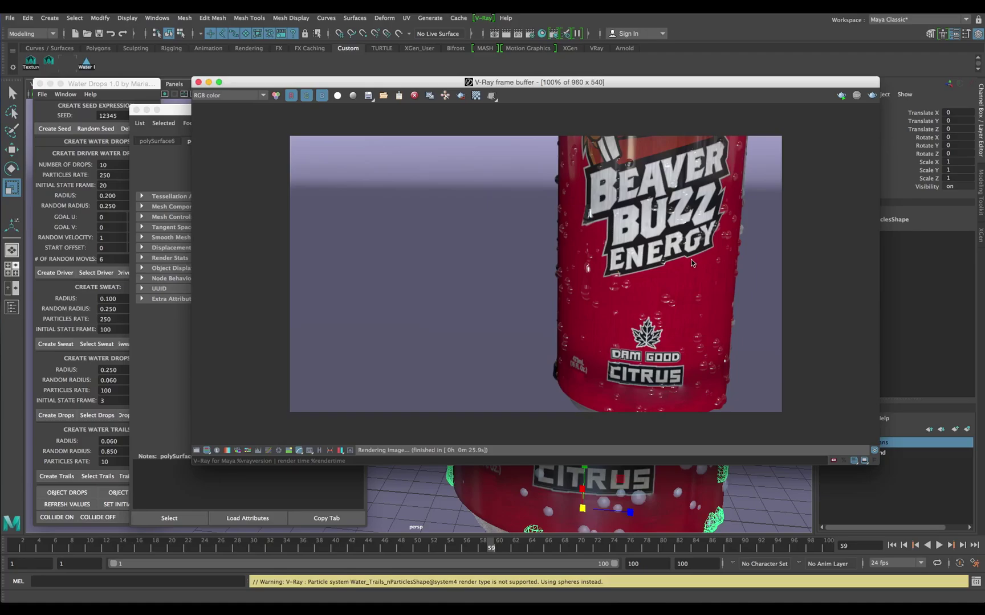
- Inspect the rendered water drops on the can at 200% zoom and move the V-Ray frame buffer aside
{"action": "scroll", "coordinate": [605, 249], "scroll_direction": "up", "scroll_amount": 1}
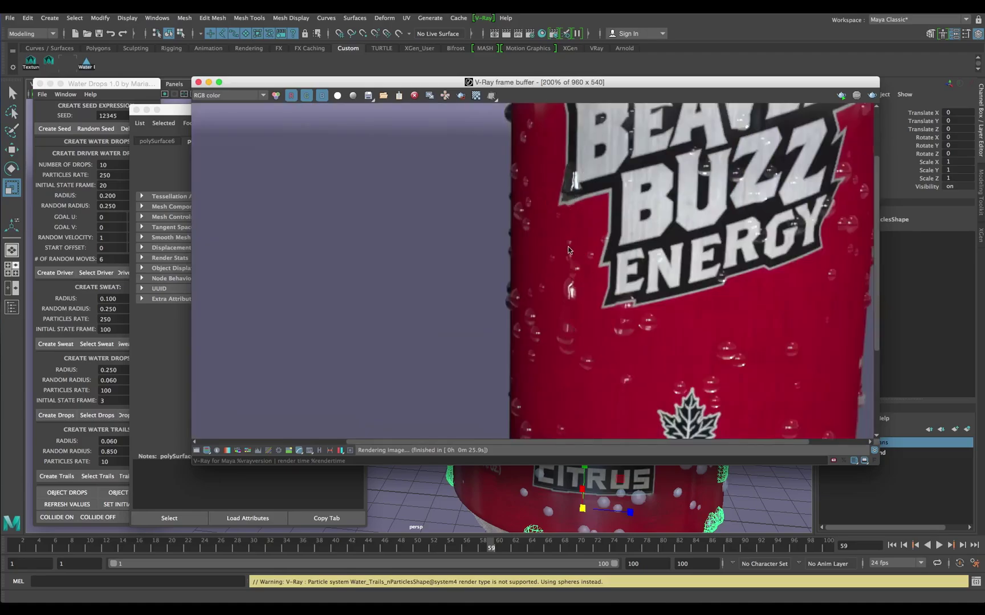
{"action": "scroll", "coordinate": [628, 293], "scroll_direction": "down", "scroll_amount": 1}
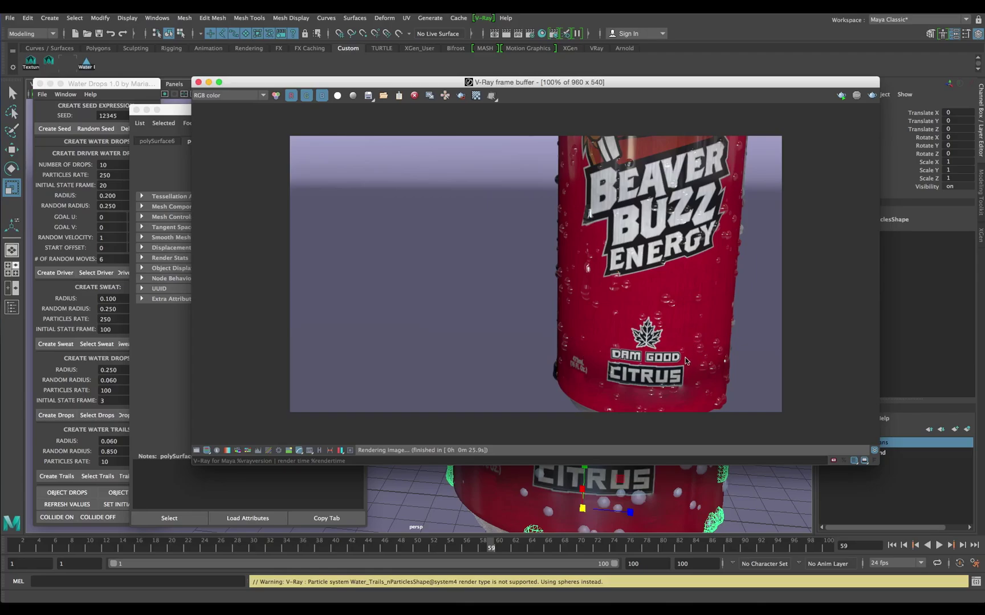
{"action": "left_click_drag", "start_coordinate": [331, 82], "coordinate": [455, 65]}
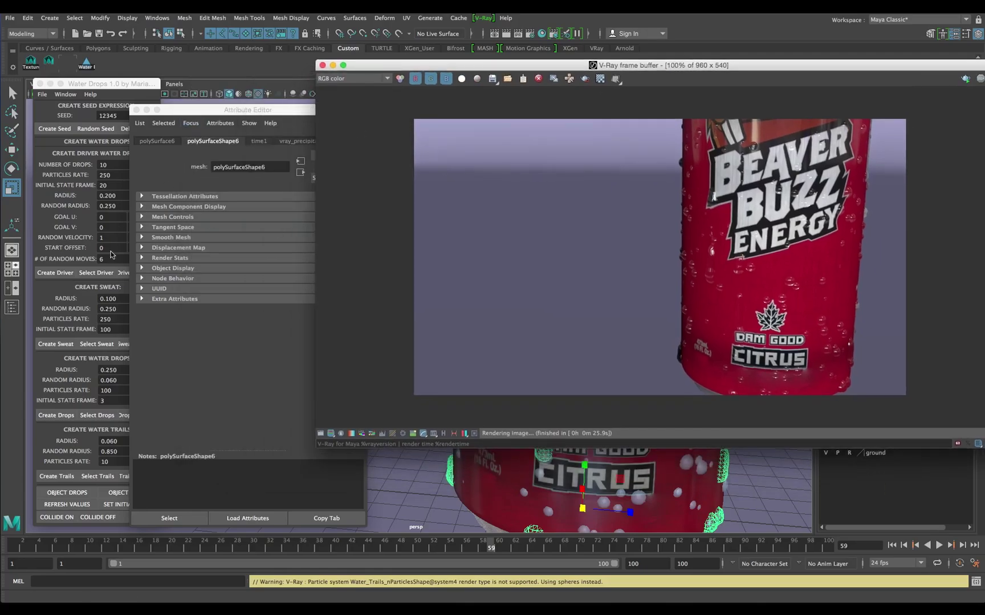
- Open the Outliner and review the driver drops and sweat nParticles nodes inside Water_Drops_Dynamics_GRP
{"action": "left_click_drag", "start_coordinate": [217, 110], "coordinate": [289, 125]}
{"action": "left_click", "coordinate": [157, 18]}
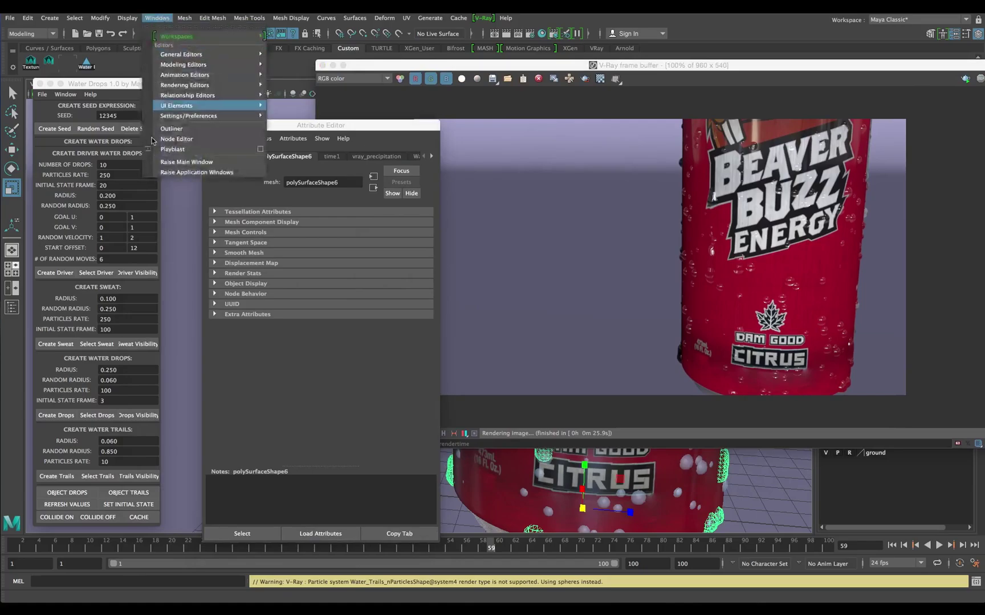
{"action": "left_click", "coordinate": [171, 129]}
{"action": "left_click_drag", "start_coordinate": [655, 58], "coordinate": [538, 59]}
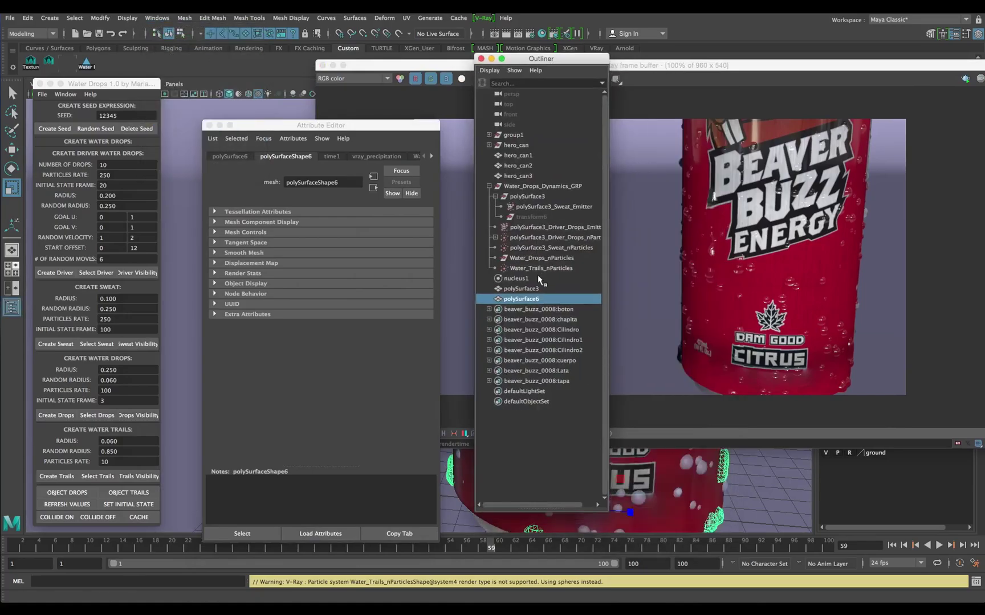
{"action": "left_click", "coordinate": [539, 237]}
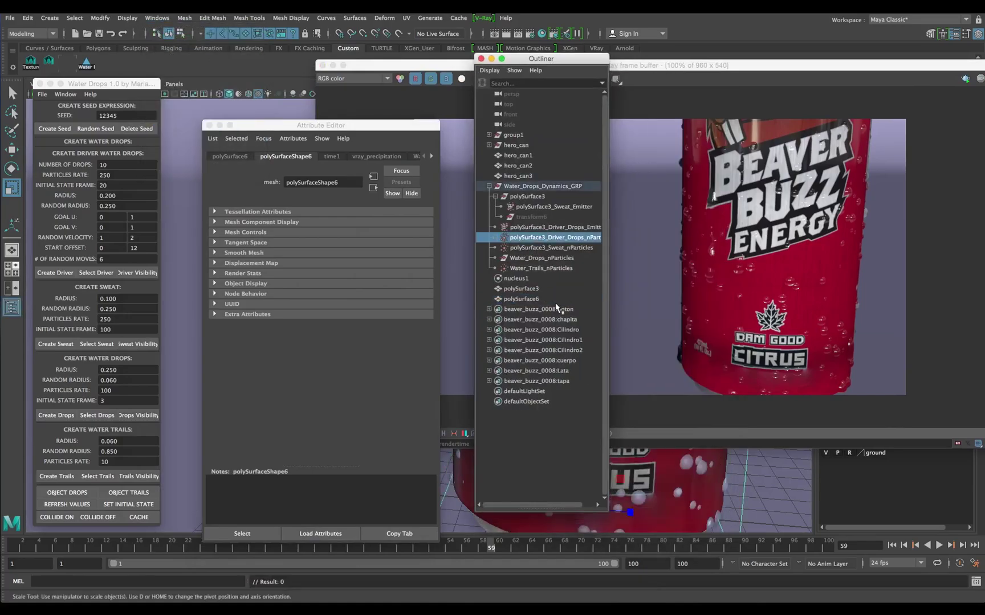
{"action": "left_click", "coordinate": [561, 248]}
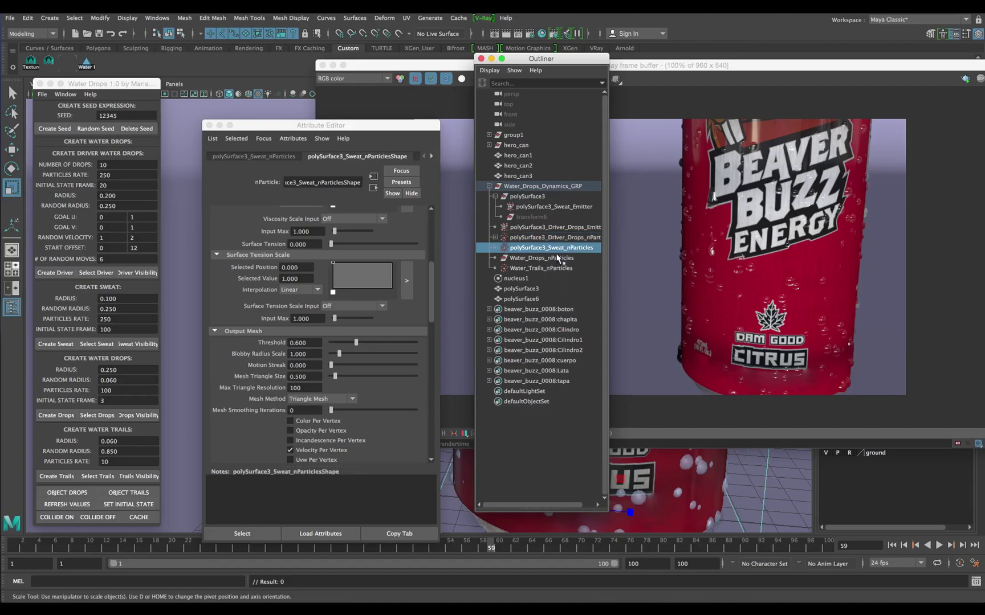
{"action": "left_click", "coordinate": [100, 18]}
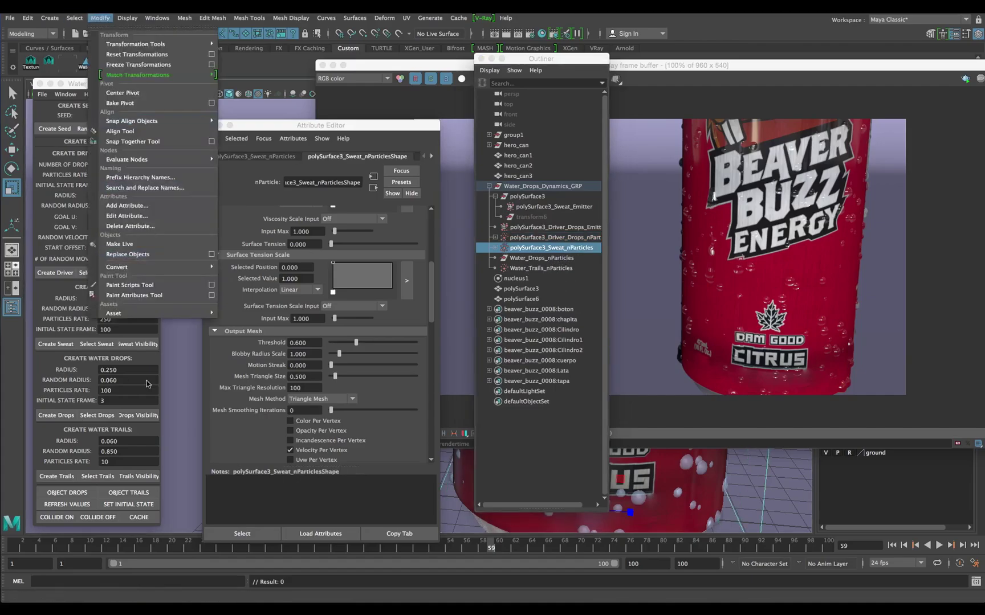
{"action": "left_click", "coordinate": [99, 18]}
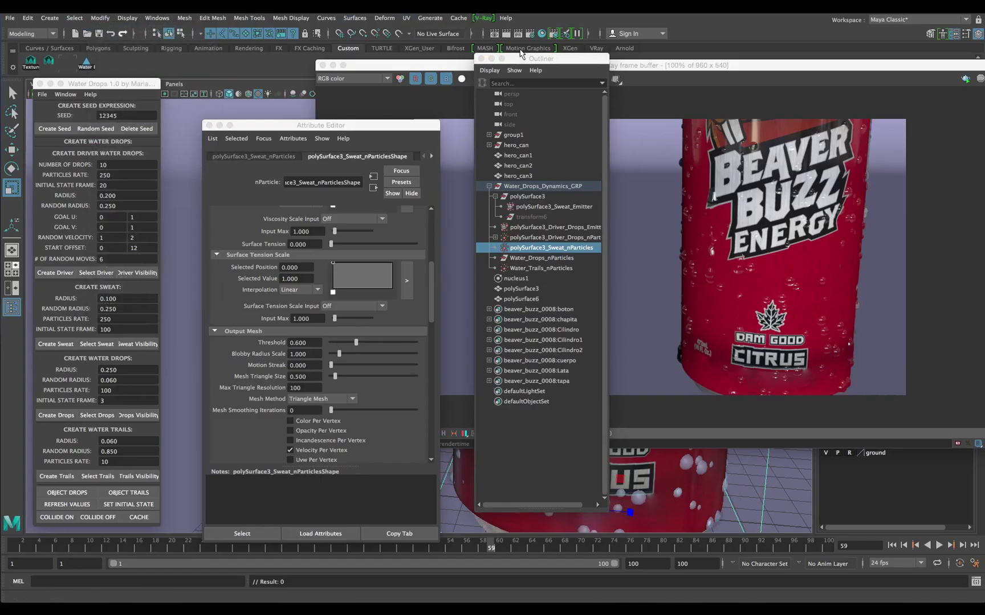
{"action": "left_click_drag", "start_coordinate": [534, 59], "coordinate": [310, 40]}
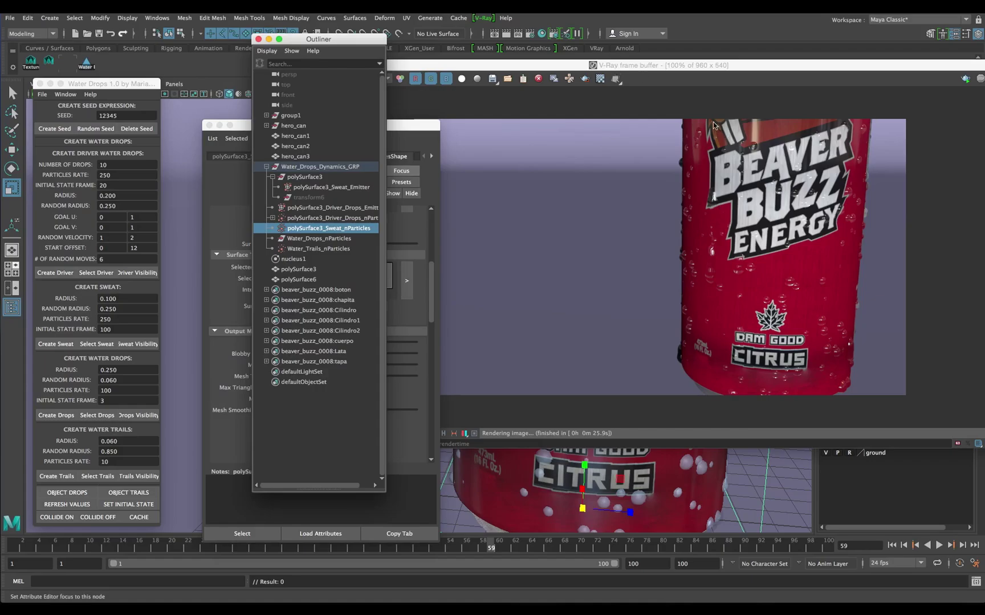
- Close the editor and Water Drops windows and make the bg_cans layer visible, framing the cans around the hero can
{"action": "double_click", "coordinate": [569, 65]}
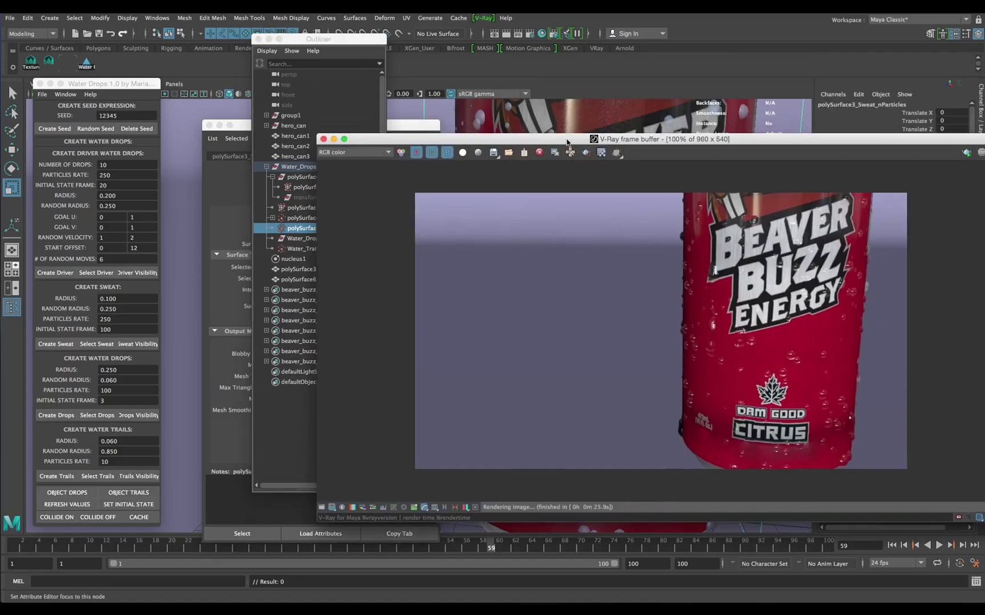
{"action": "left_click", "coordinate": [258, 39]}
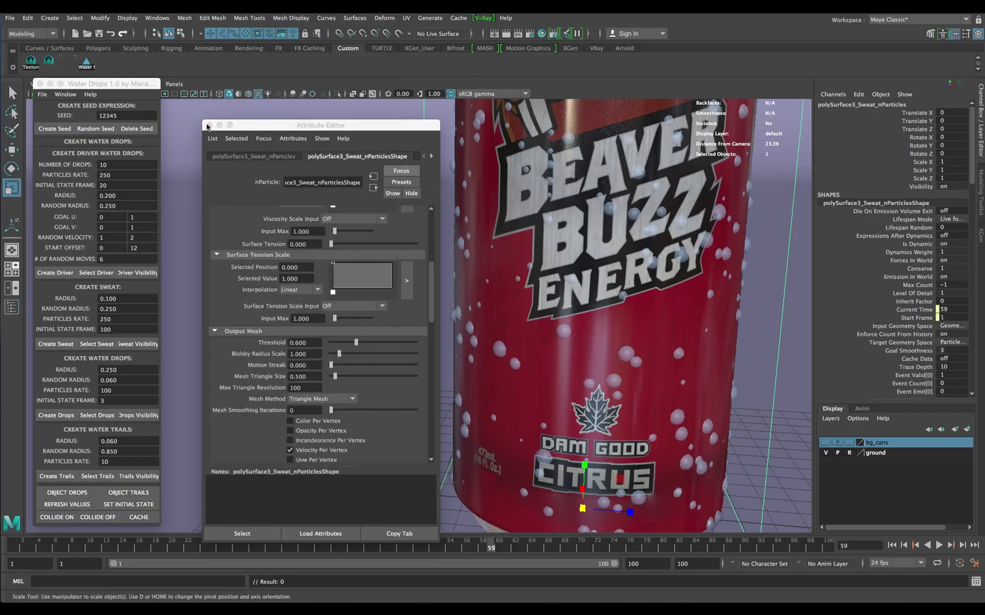
{"action": "left_click", "coordinate": [209, 125]}
{"action": "left_click", "coordinate": [825, 442]}
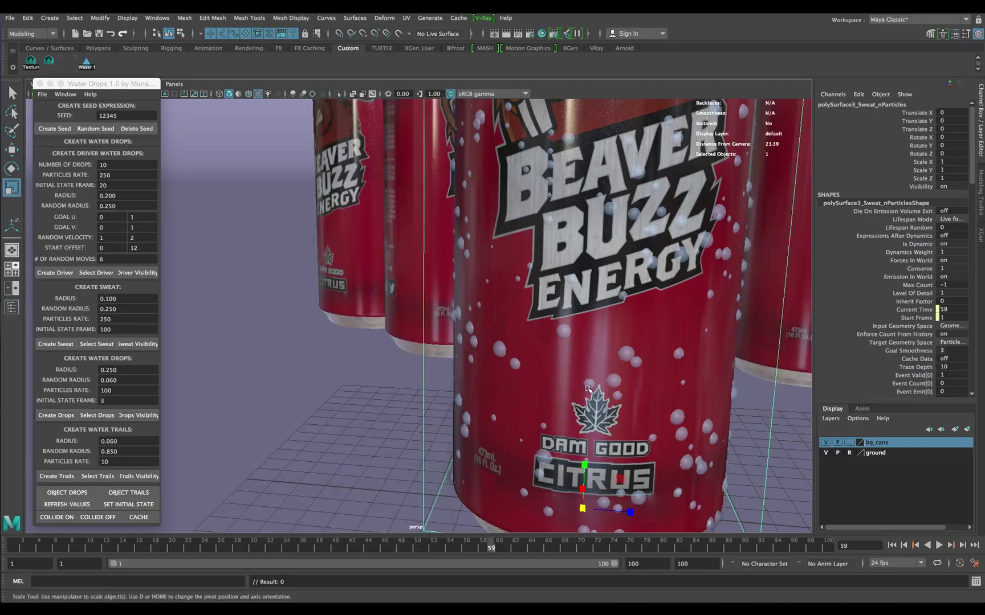
{"action": "scroll", "coordinate": [589, 390], "scroll_direction": "down", "scroll_amount": 2}
{"action": "left_click_drag", "start_coordinate": [593, 273], "coordinate": [586, 213], "text": "alt"}
{"action": "left_click", "coordinate": [43, 85]}
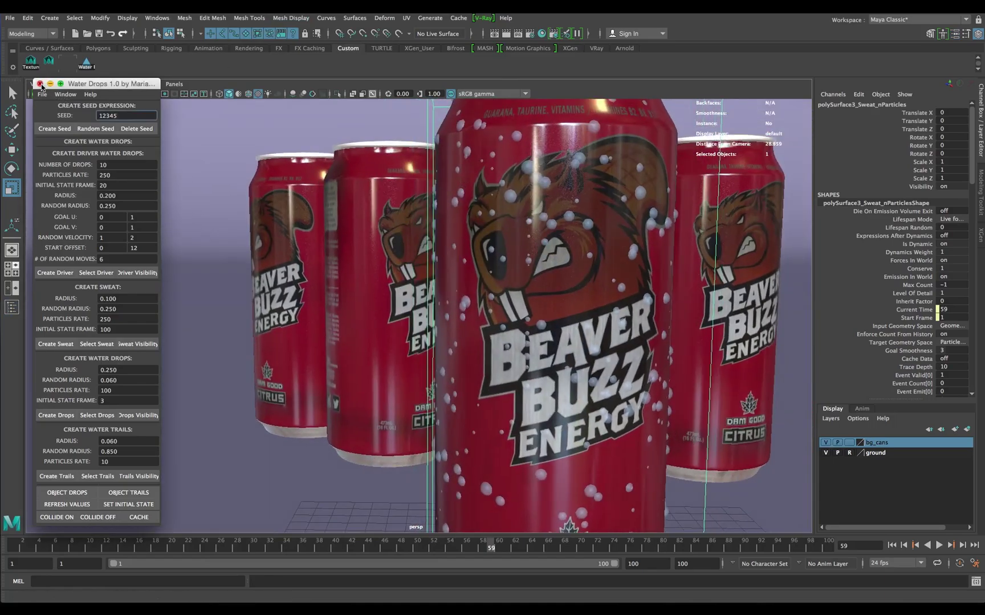
{"action": "left_click", "coordinate": [40, 84]}
- Select the perspective camera and enable Depth Of Field in its perspShape attributes
{"action": "left_click", "coordinate": [37, 84]}
{"action": "left_click", "coordinate": [57, 104]}
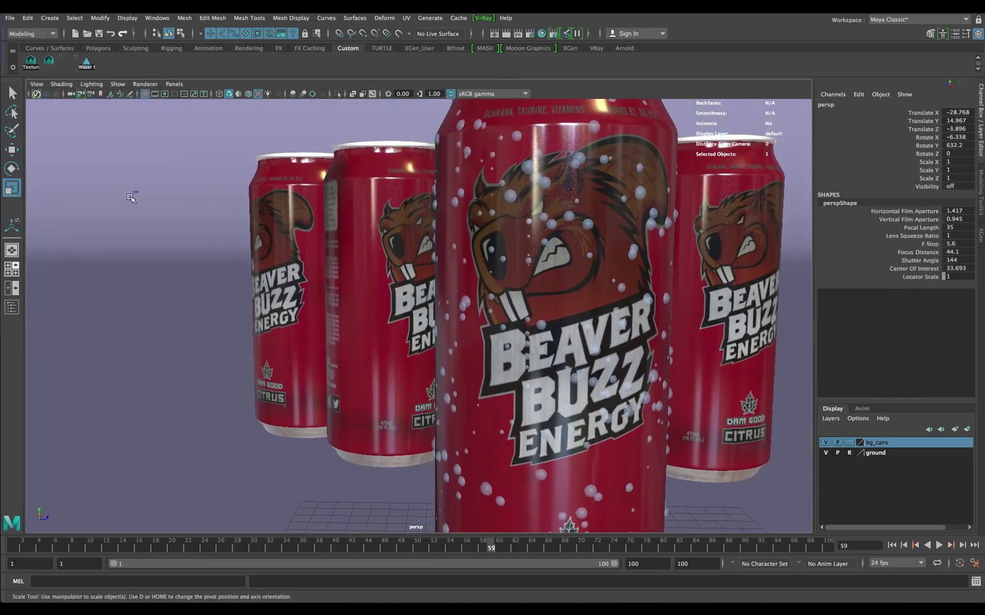
{"action": "key", "text": "ctrl+a"}
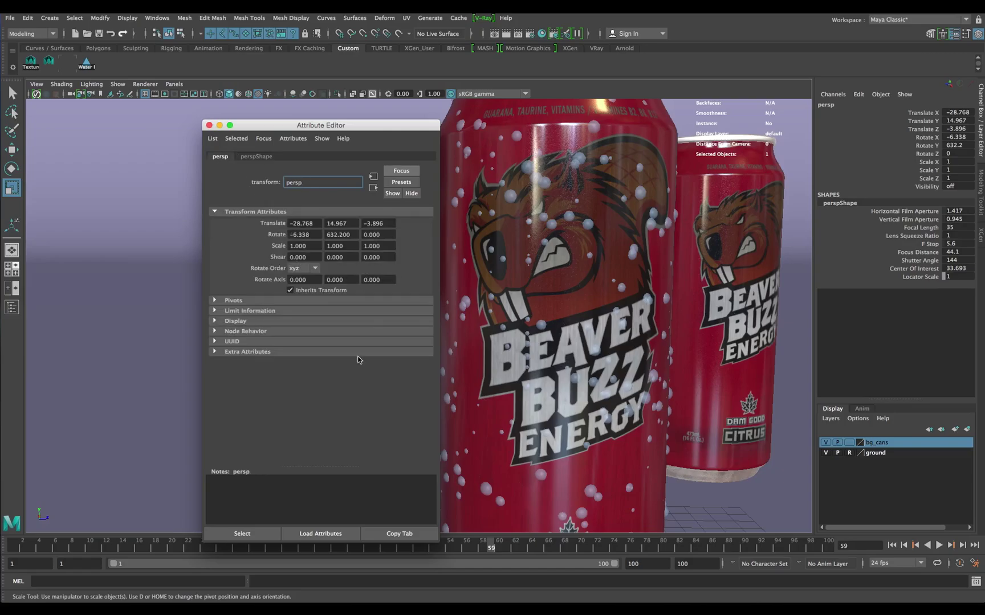
{"action": "left_click", "coordinate": [256, 156]}
{"action": "scroll", "coordinate": [296, 422], "scroll_direction": "down", "scroll_amount": 10}
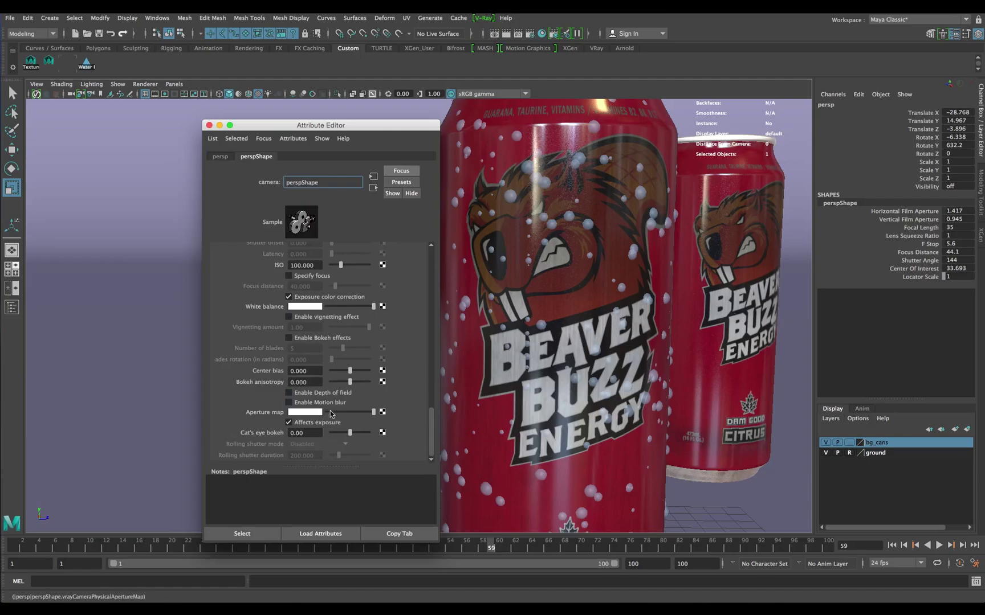
{"action": "scroll", "coordinate": [330, 380], "scroll_direction": "up", "scroll_amount": 10}
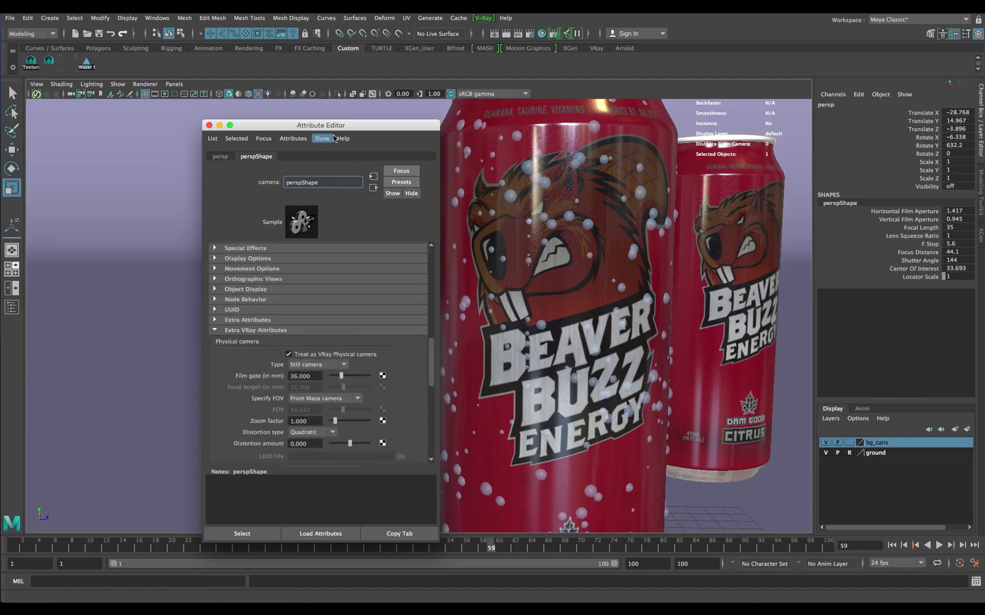
{"action": "left_click_drag", "start_coordinate": [339, 125], "coordinate": [205, 97]}
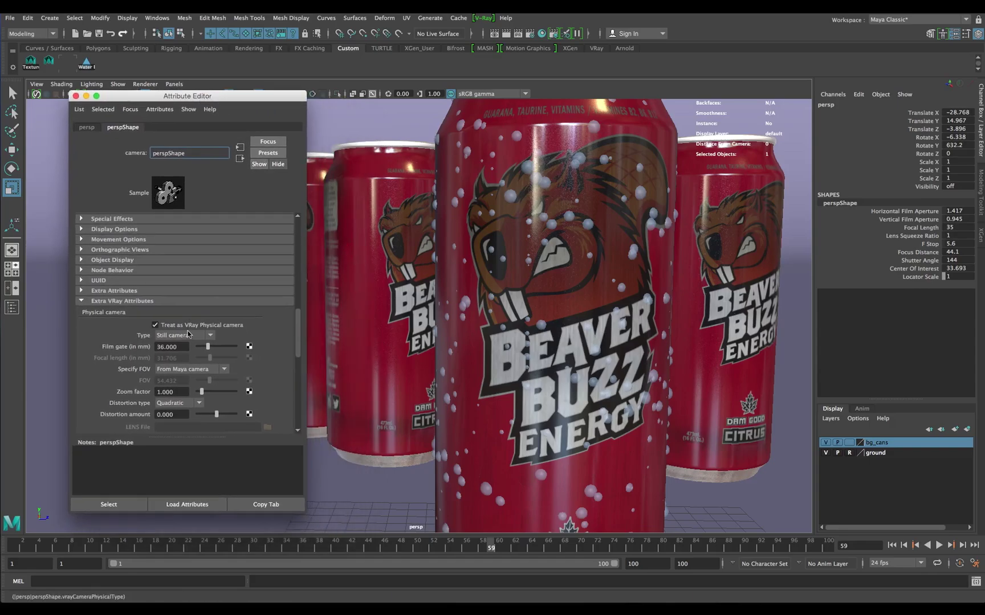
{"action": "scroll", "coordinate": [132, 260], "scroll_direction": "up", "scroll_amount": 5}
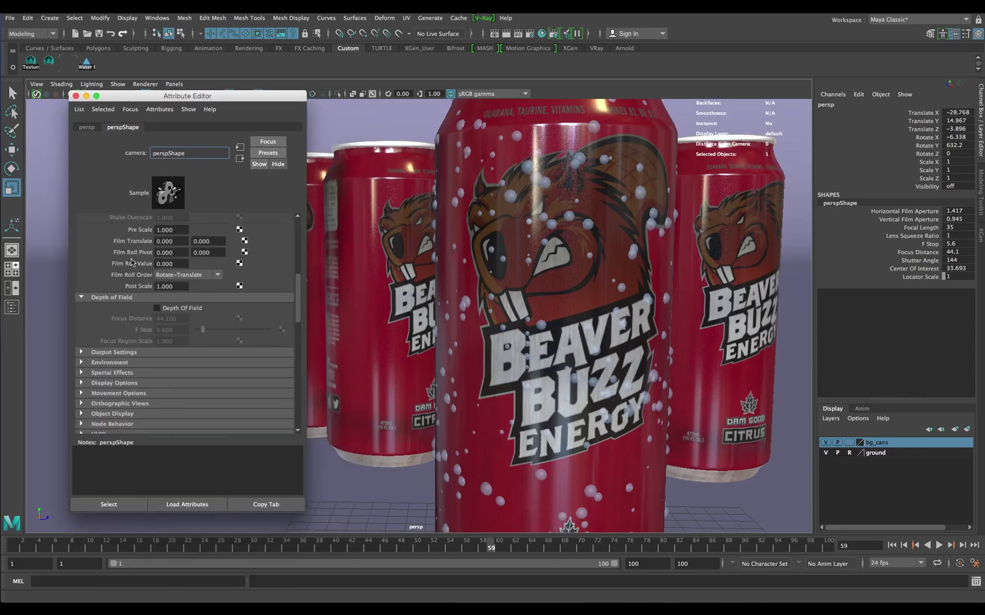
{"action": "left_click", "coordinate": [157, 308]}
- Select the hero can to check its distance from the camera, and reselect the perspective camera
{"action": "left_click", "coordinate": [587, 348]}
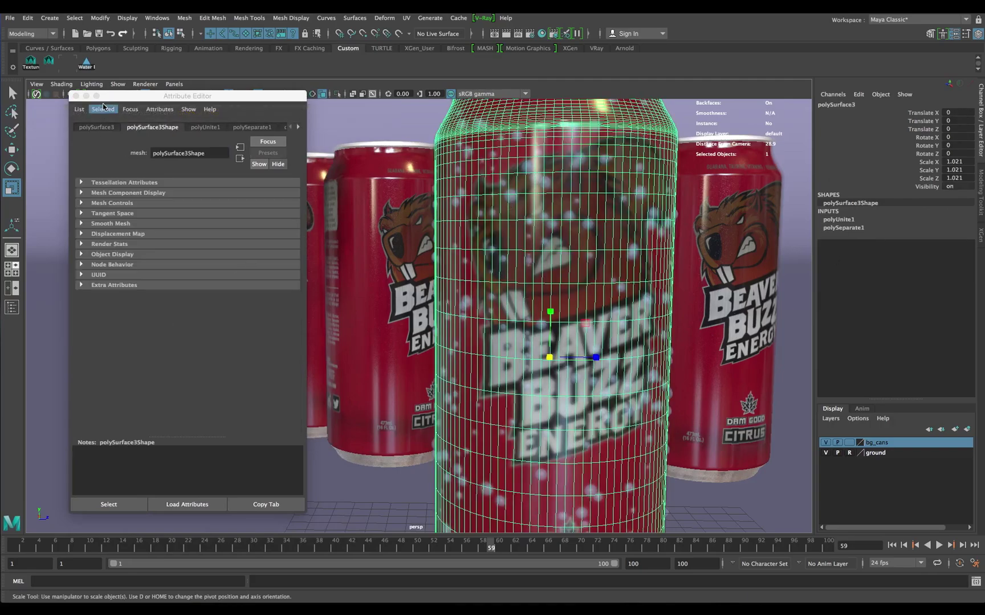
{"action": "left_click", "coordinate": [37, 83]}
{"action": "left_click", "coordinate": [44, 103]}
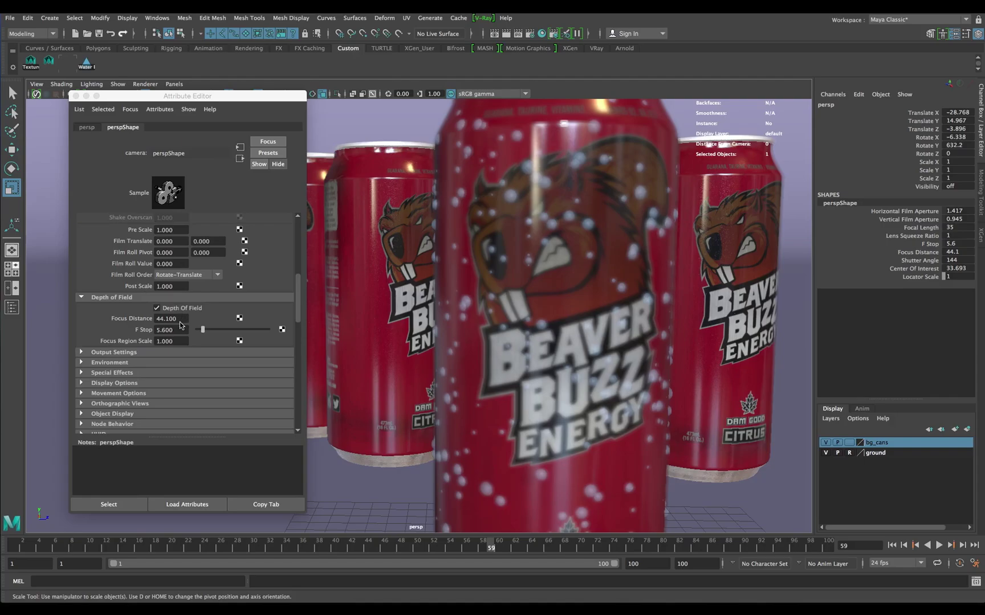
- Try a depth-of-field focus distance of 30 on the perspective camera and refine it to 25
{"action": "left_click", "coordinate": [174, 320]}
{"action": "type", "text": "30"}
{"action": "key", "text": "Return"}
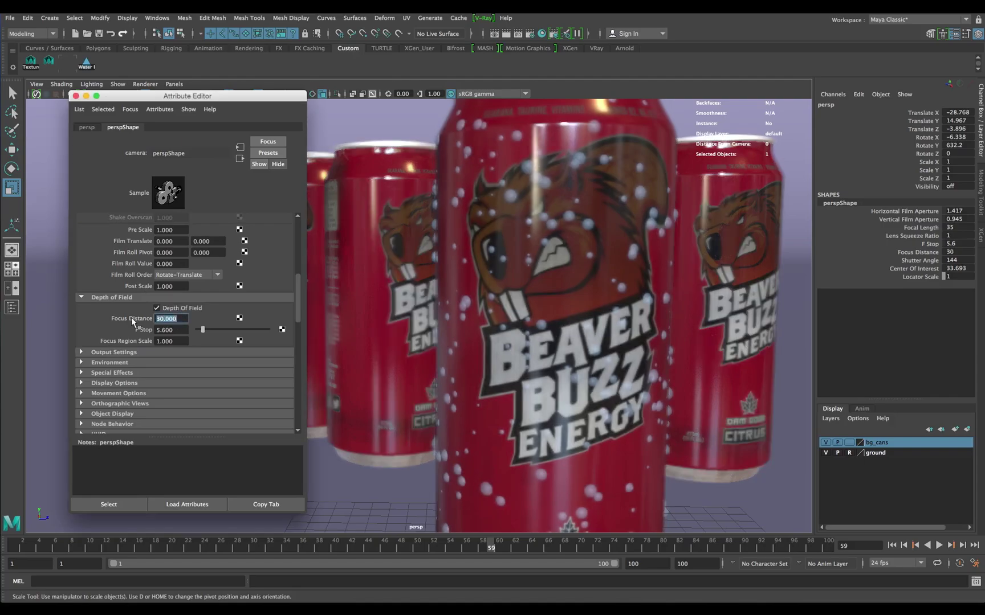
{"action": "type", "text": "250"}
{"action": "key", "text": "BackSpace"}
{"action": "key", "text": "Return"}
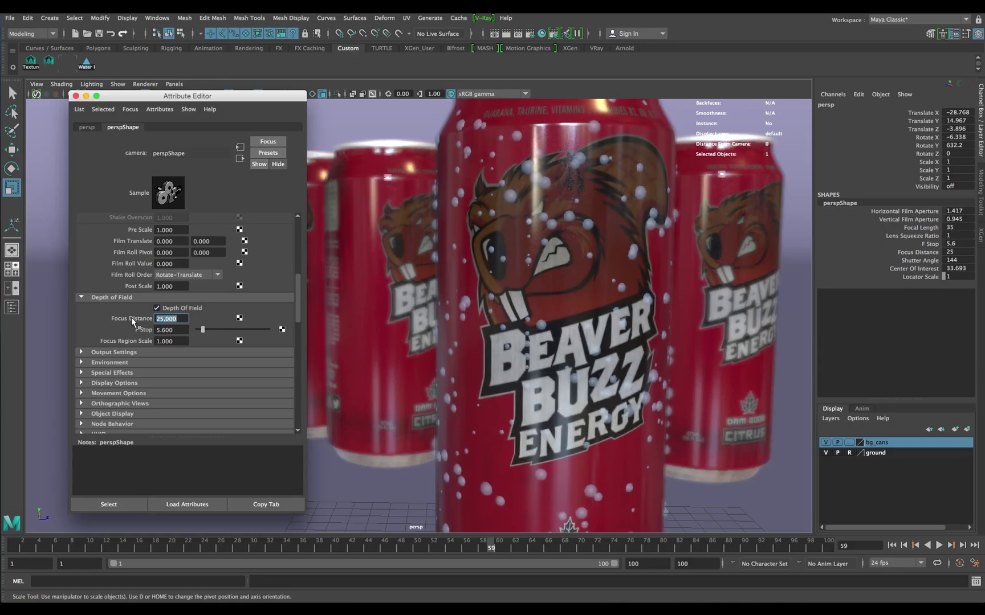